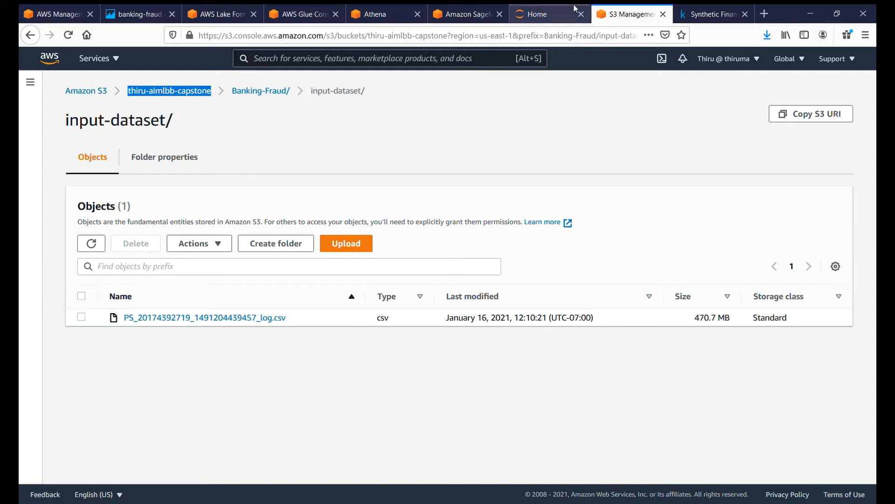
Step: Switch to AWS Lake Formation and review its registered data lake locations, catalog databases and data location permissions
left_click(223, 17)
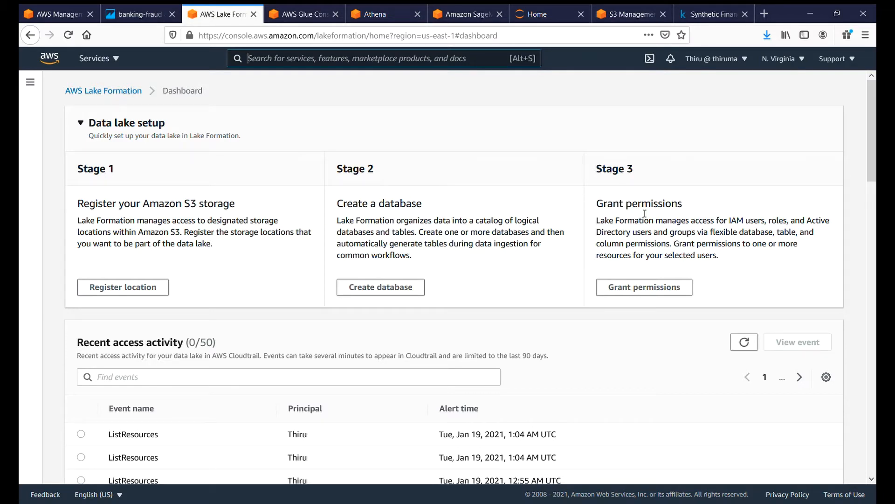
left_click(120, 93)
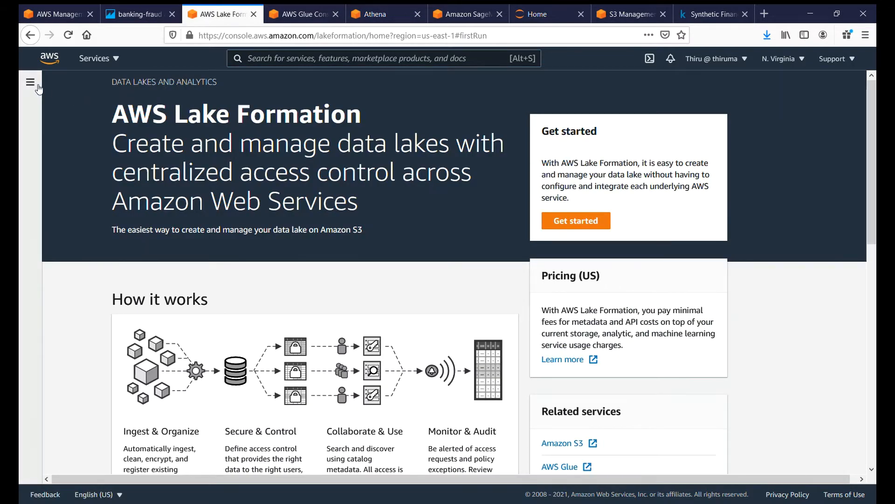
left_click(30, 83)
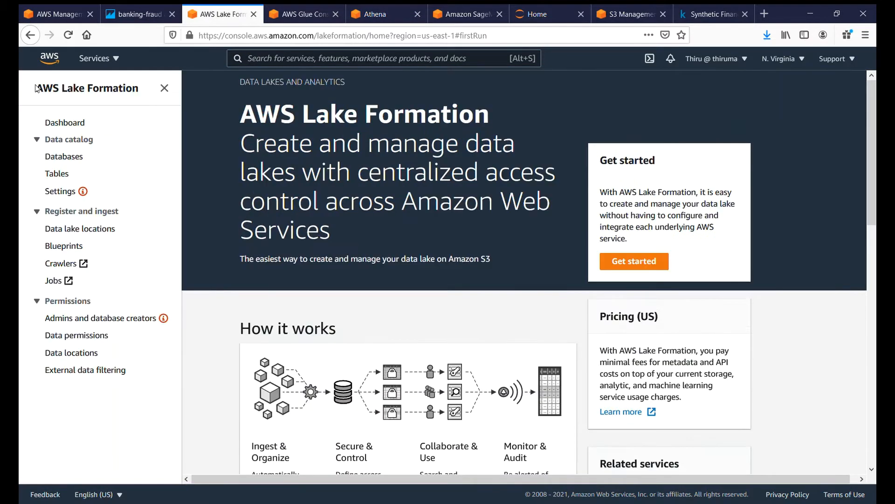
left_click(70, 230)
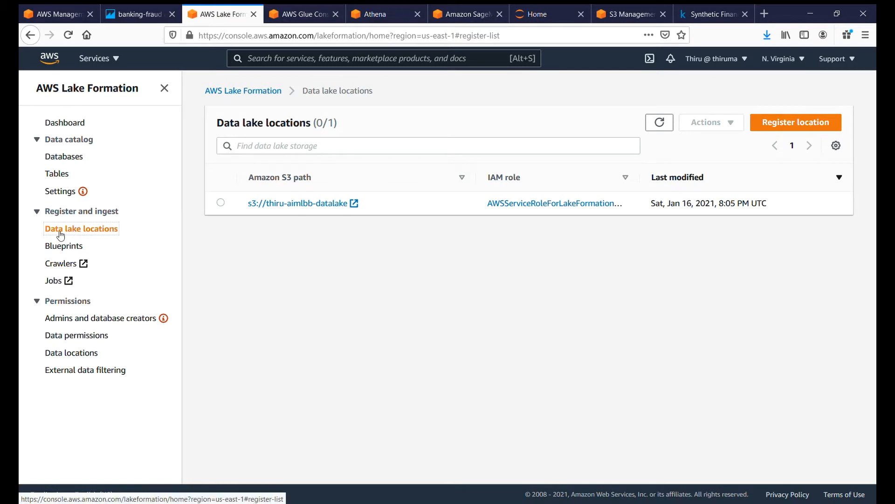
left_click(72, 157)
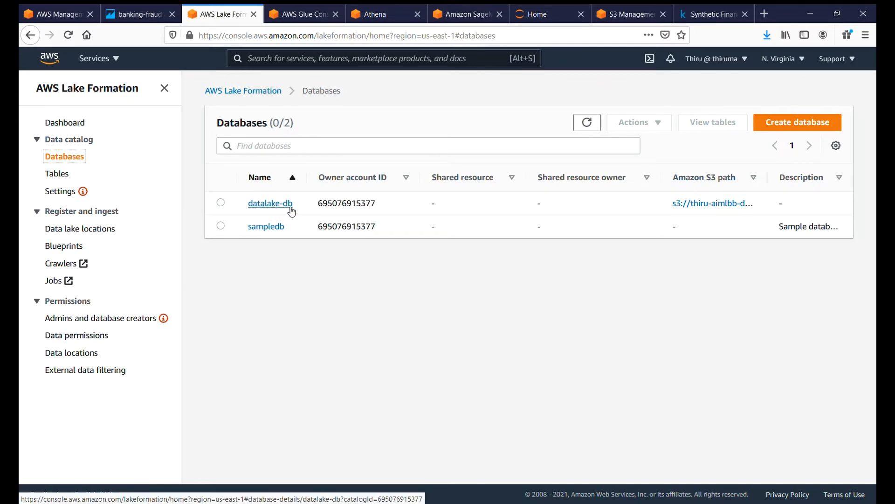
left_click(84, 354)
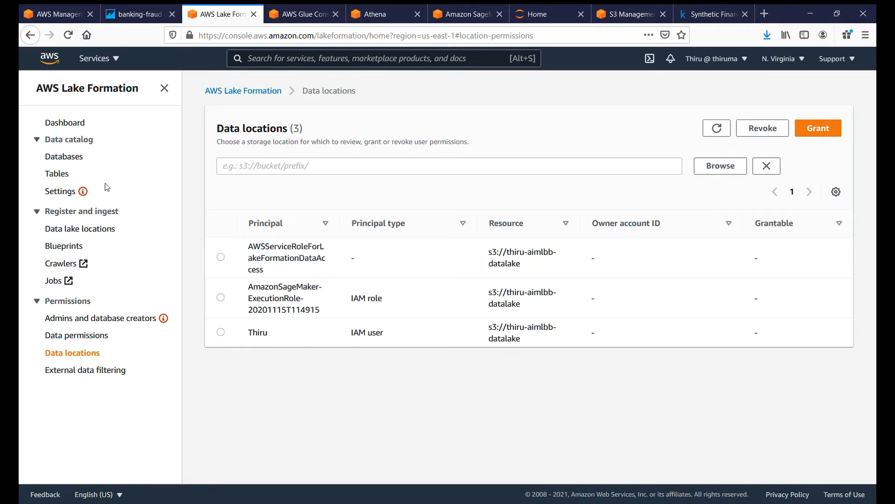
left_click(86, 232)
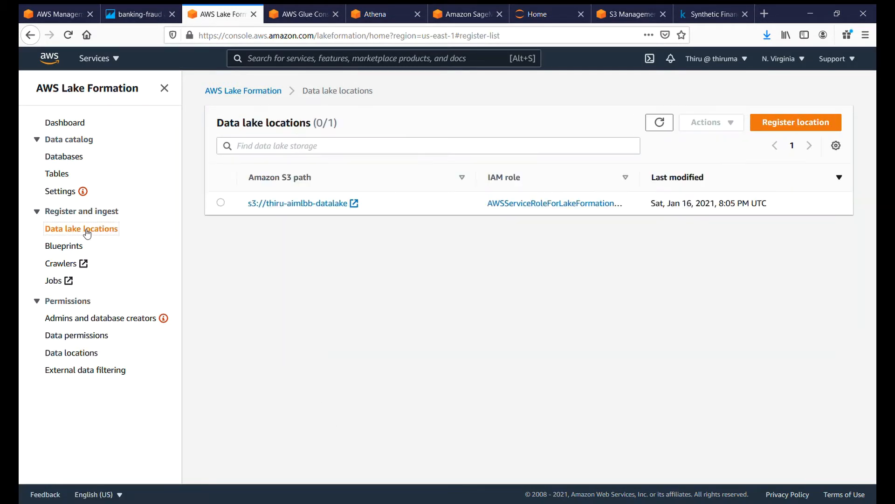
Step: Open banking-fraud-dataset-crawler from the Glue crawlers list and examine its configuration, especially the S3 include path
left_click(61, 265)
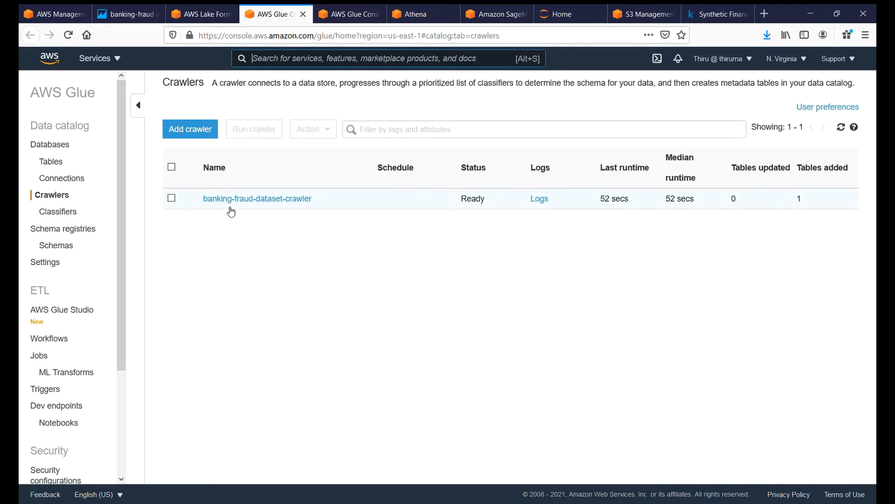
left_click(232, 199)
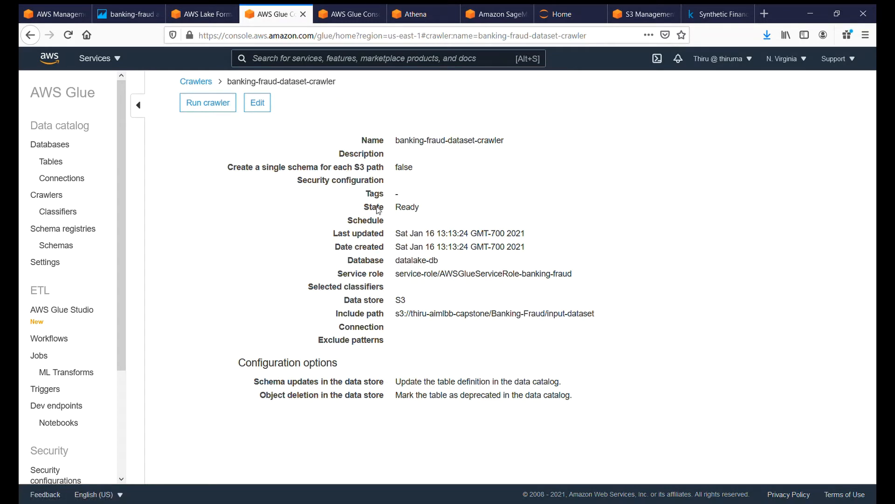
left_click_drag(397, 319, 597, 321)
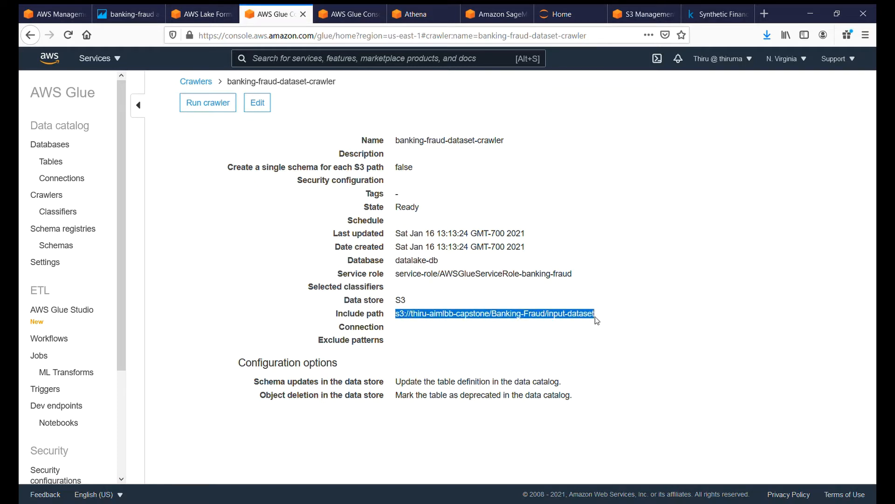
left_click(595, 316)
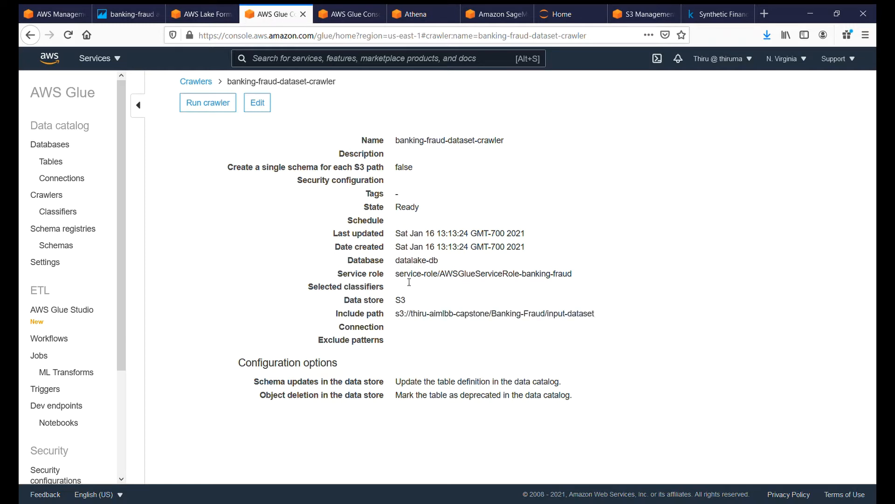
Step: Inspect the input_dataset table's properties and column schema in the datalake-db database, then close the Glue page
left_click(58, 149)
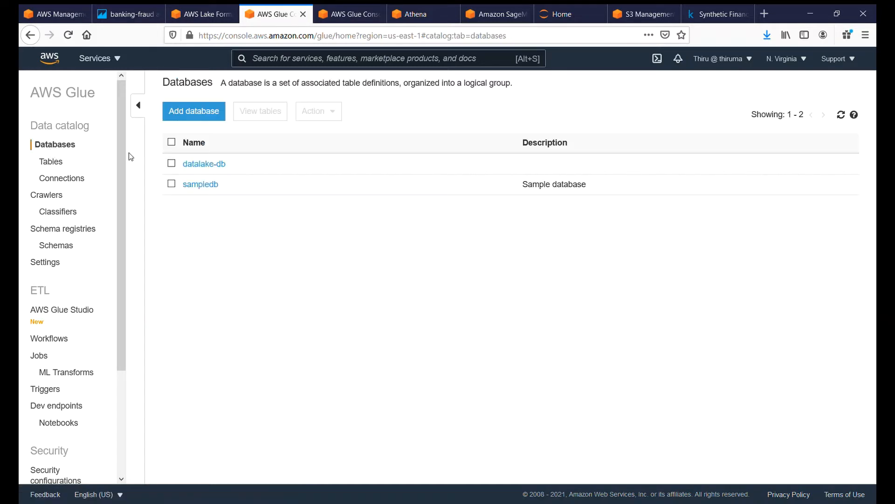
left_click(195, 165)
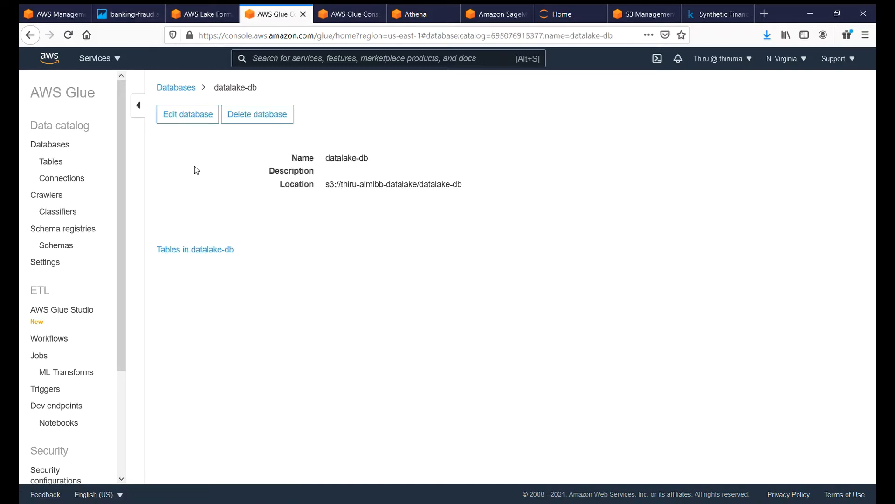
left_click(209, 250)
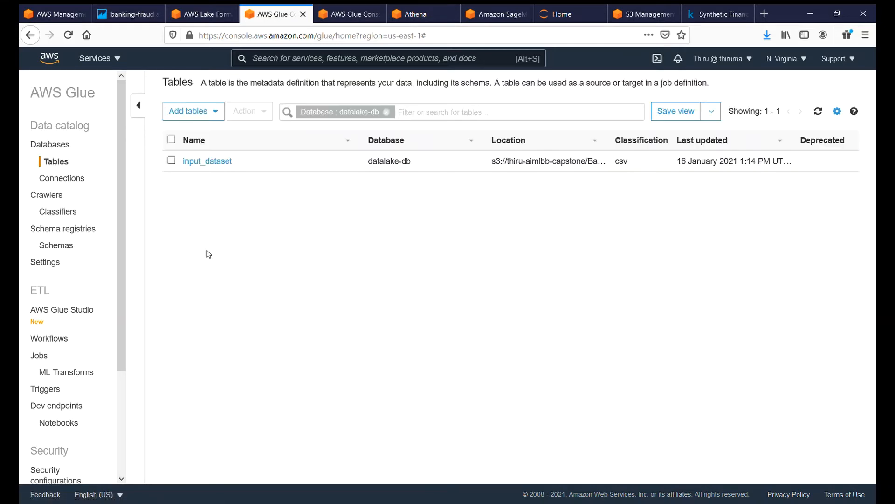
left_click(209, 164)
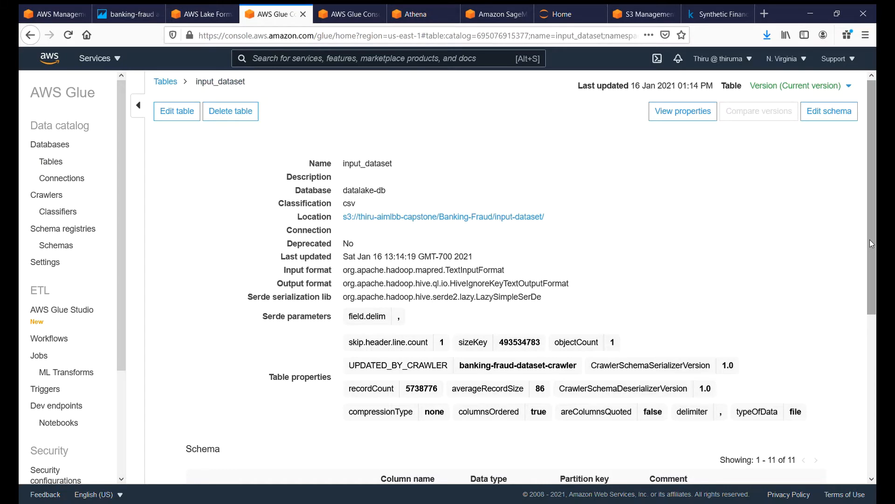
scroll(514, 280, "down", 6)
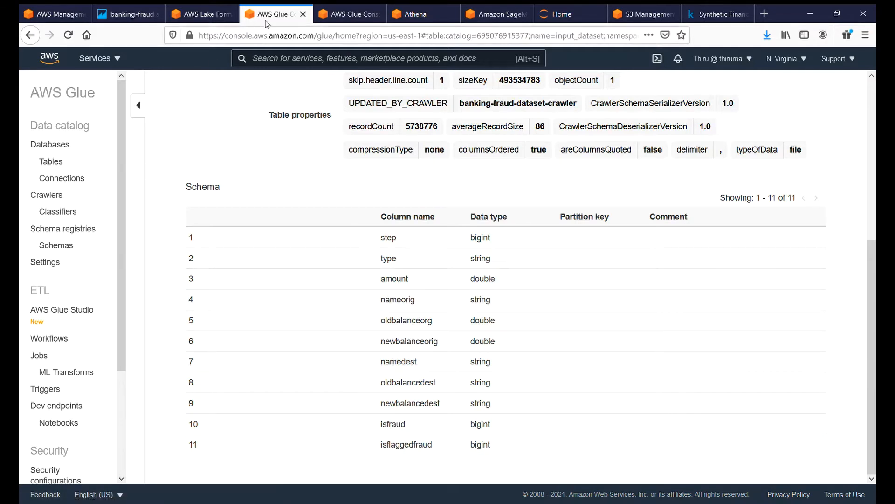
left_click(302, 15)
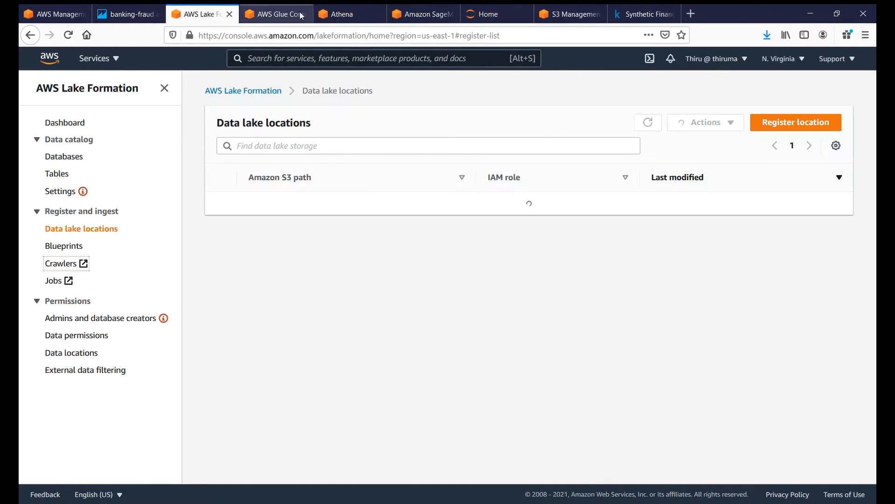
Step: Switch to Athena and select AwsDataCatalog as the data source and datalake-db as the database
left_click(342, 15)
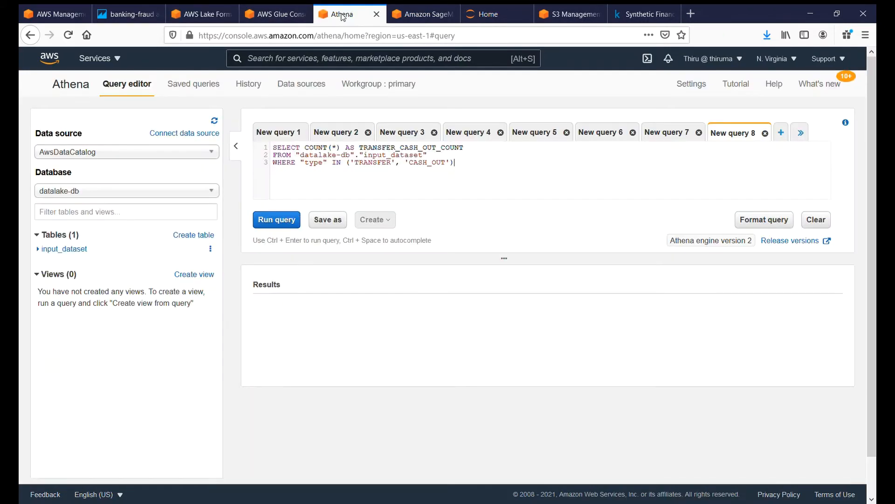
left_click(107, 152)
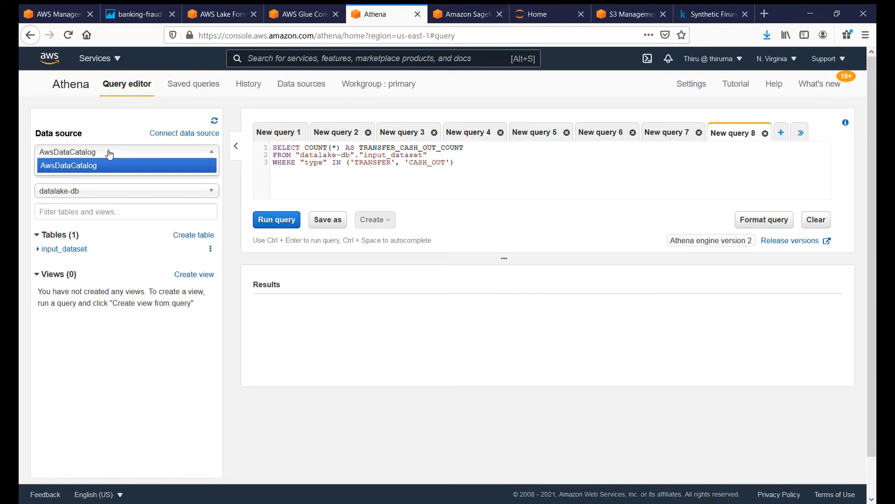
left_click(108, 166)
left_click(85, 191)
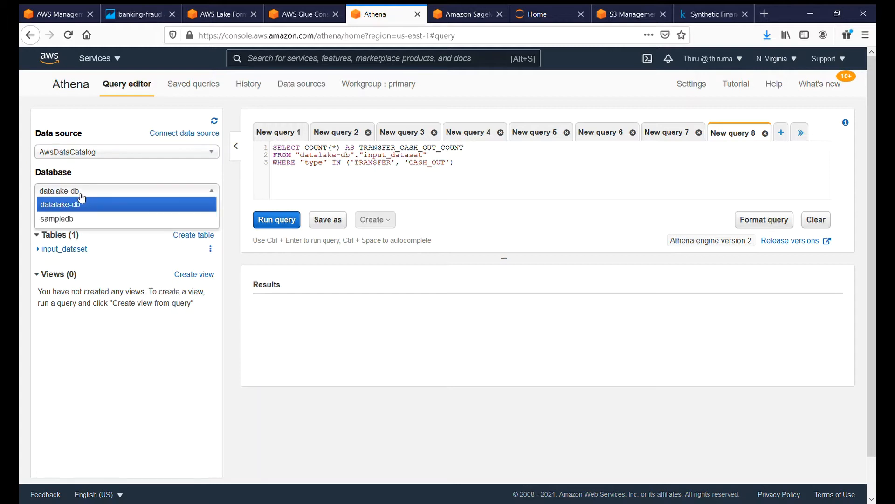
left_click(75, 206)
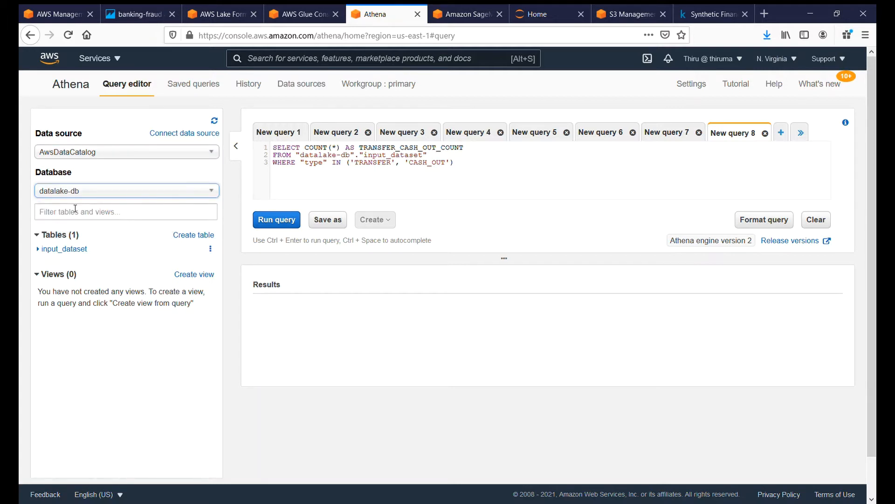
Step: Run New query 1 to preview 10 rows of input_dataset, and New query 2 to count all its rows
left_click(278, 134)
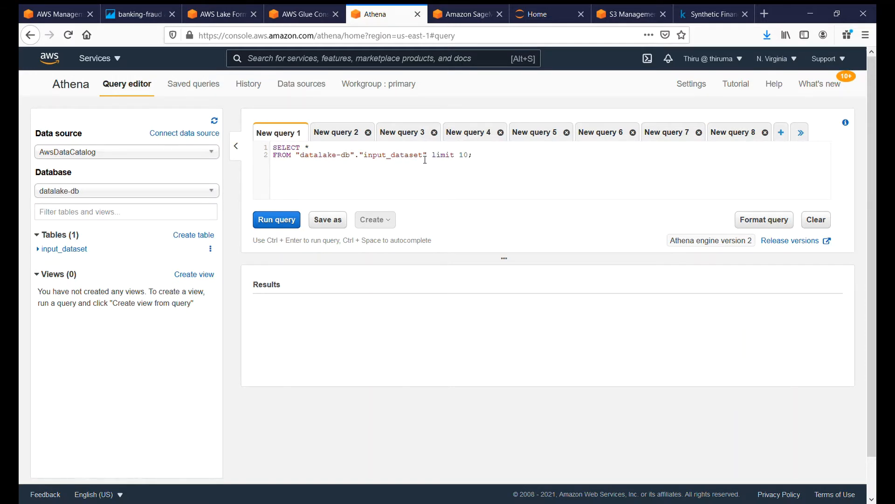
left_click(283, 221)
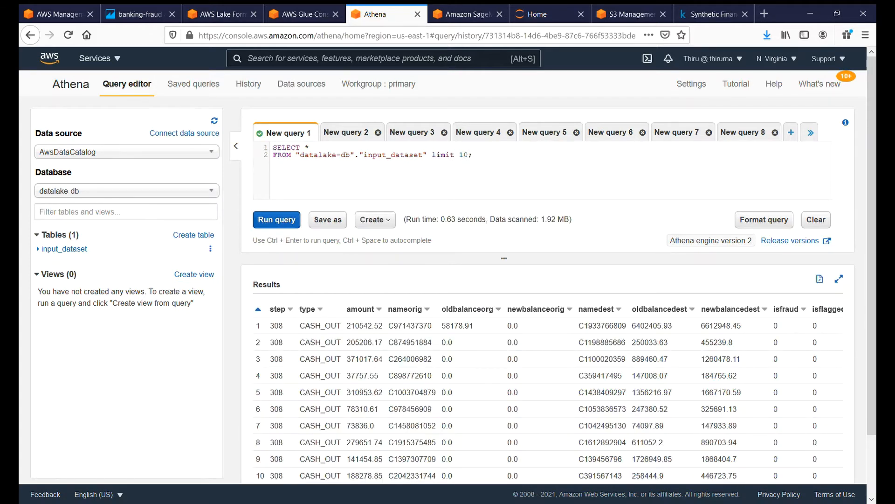
scroll(872, 251, "down", 2)
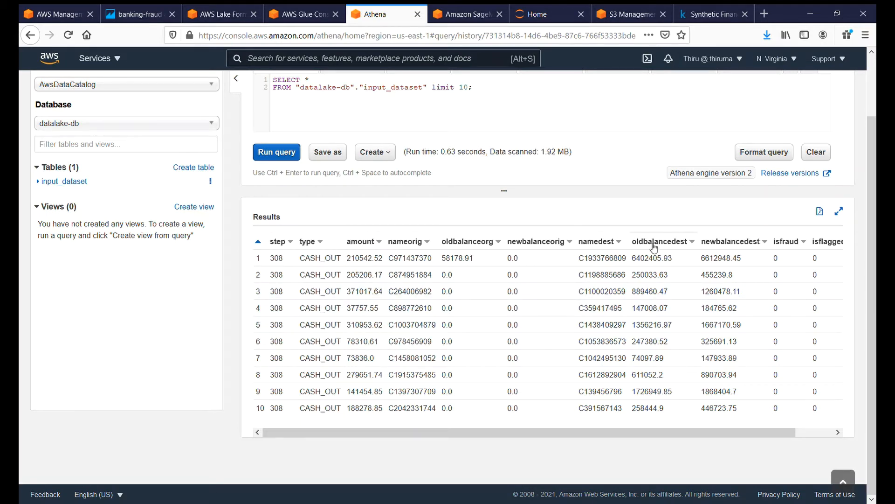
left_click_drag(657, 431, 484, 453)
left_click_drag(870, 380, 871, 275)
left_click(354, 137)
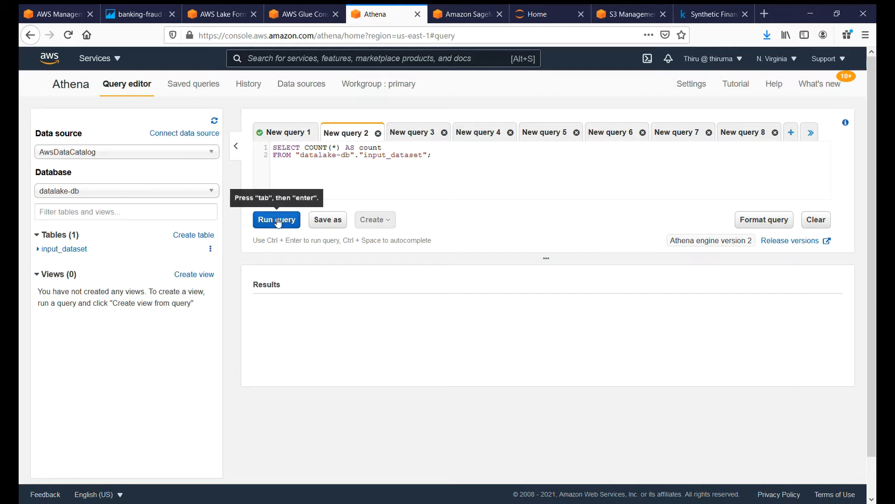
left_click(277, 220)
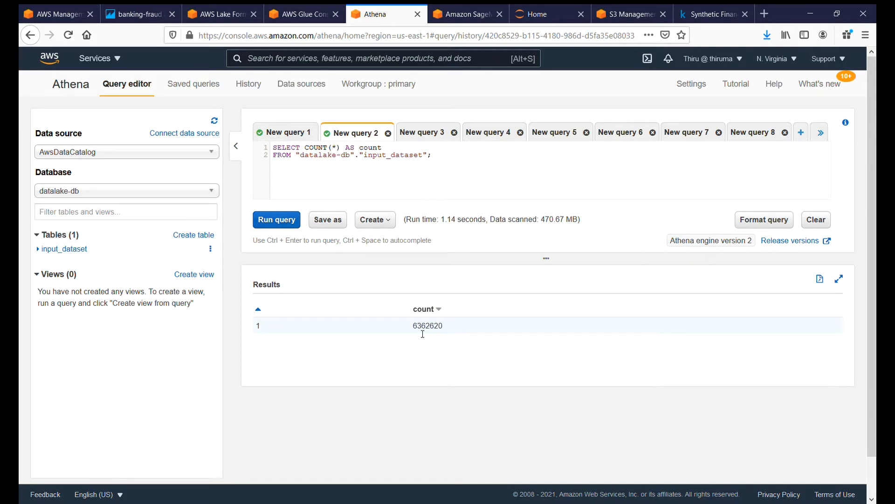
Step: Run New query 3 and New query 4 to get the record count and percentage for each isfraud value
left_click(431, 139)
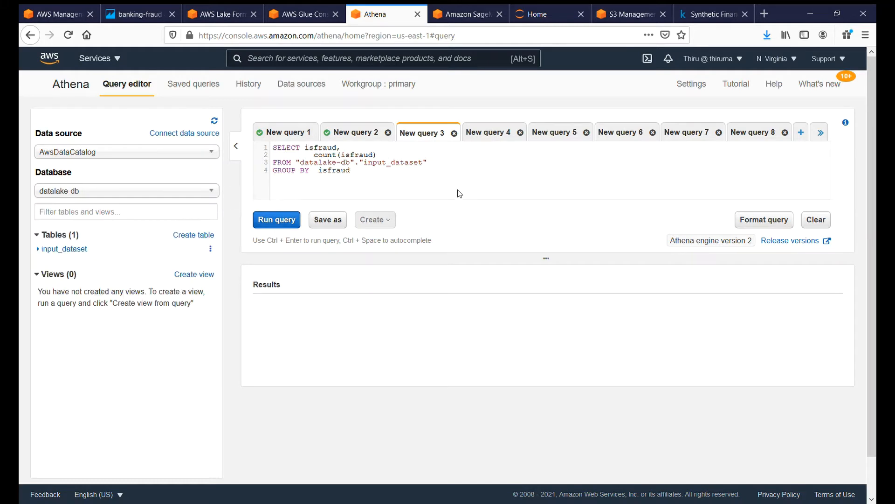
left_click(277, 223)
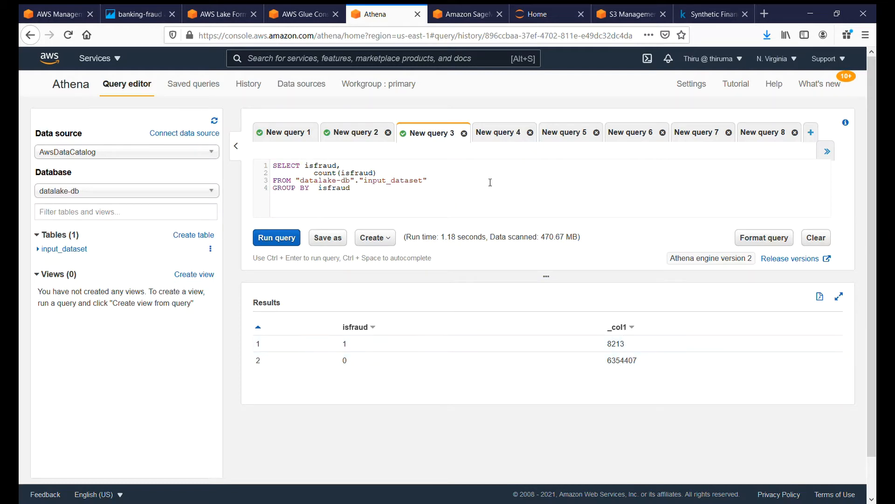
left_click(496, 137)
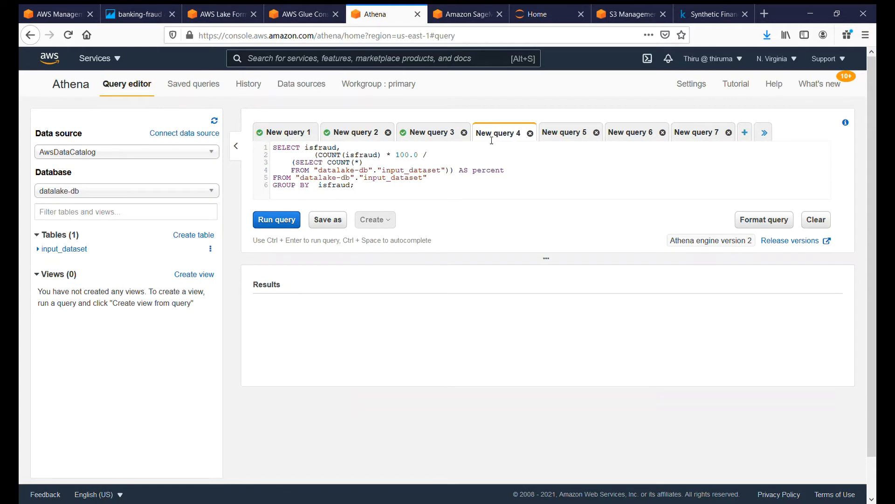
left_click(273, 223)
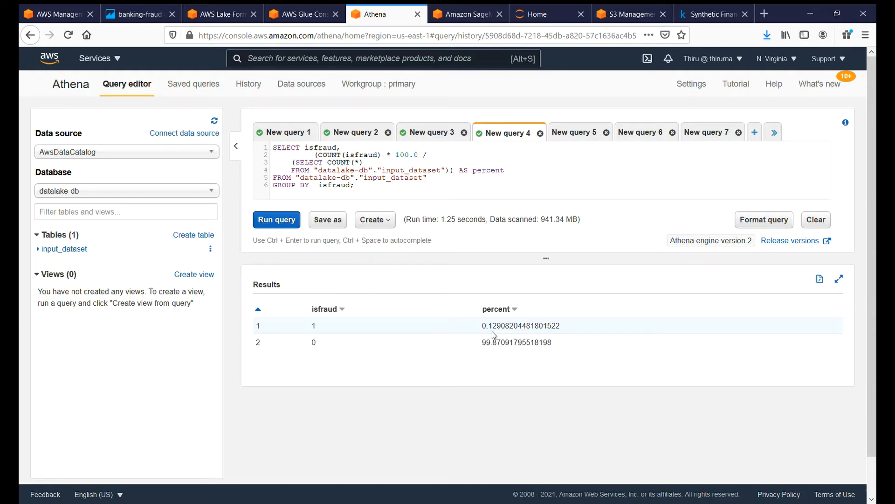
Step: Run New query 5 and New query 6 to get the record count and percentage for each isflaggedfraud value
left_click(587, 135)
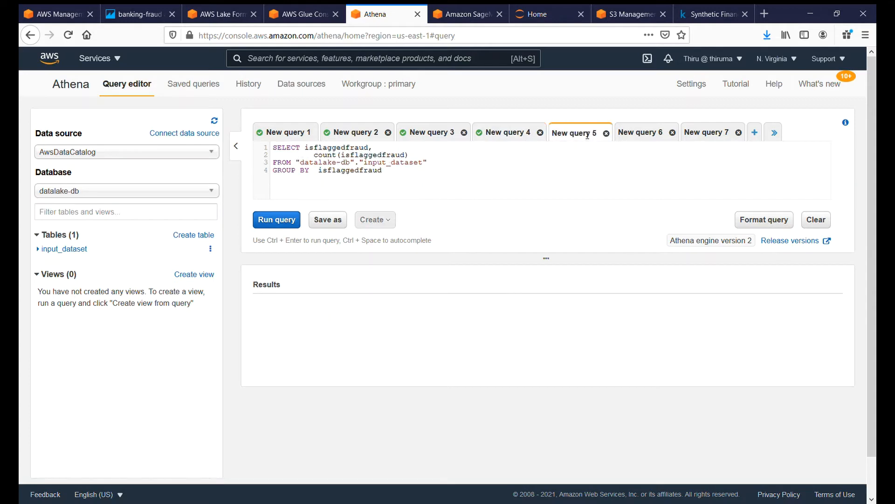
left_click(262, 223)
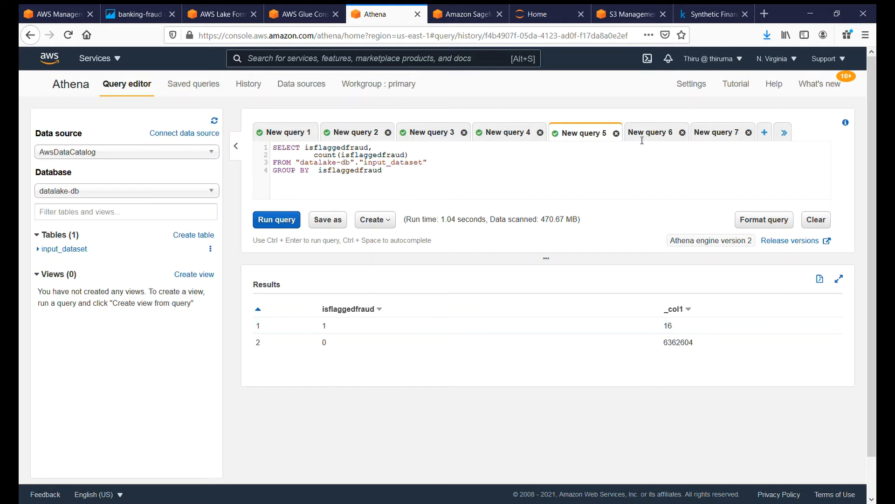
left_click(643, 139)
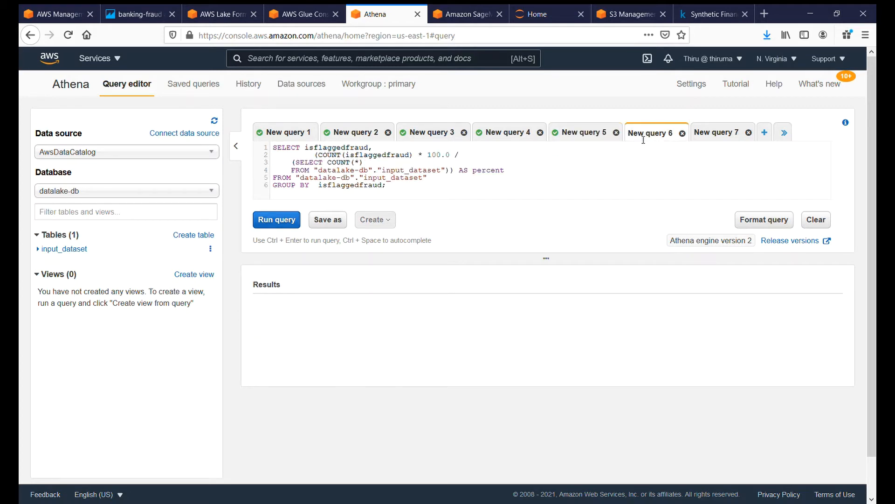
left_click(273, 219)
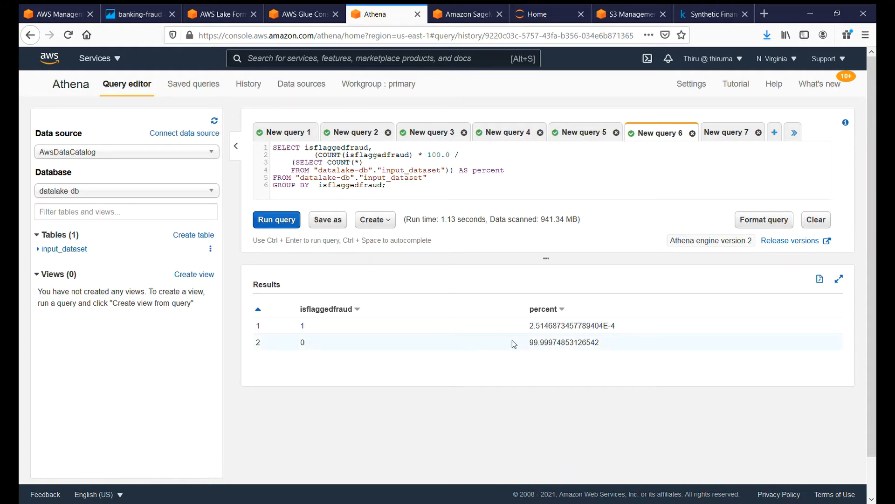
Step: Run New query 7 to sum isfraud and isflaggedfraud for each transaction type in input_dataset
left_click(725, 135)
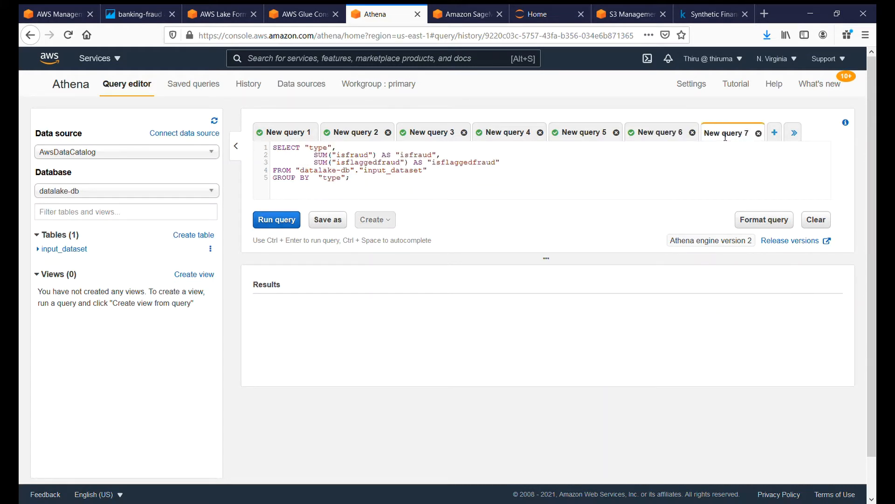
left_click(269, 221)
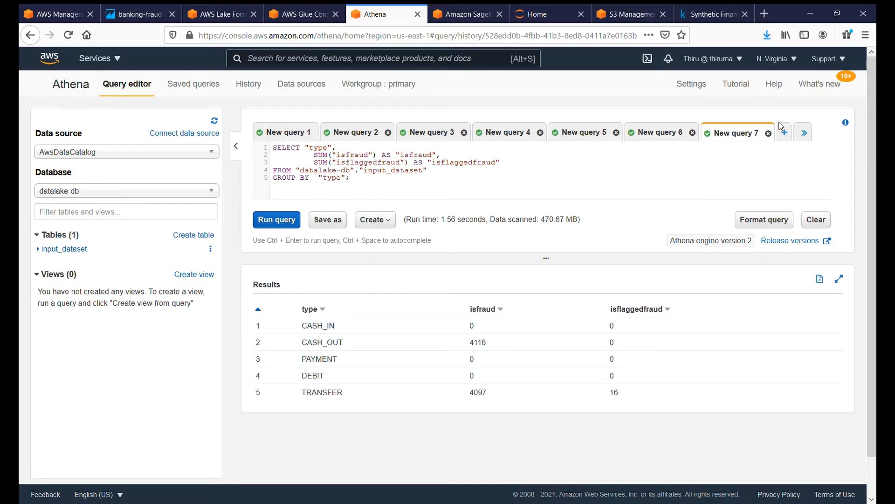
Step: In a new query, select all input_dataset rows where isflaggedfraud equals 1, run it, and review every returned row and column
left_click(790, 138)
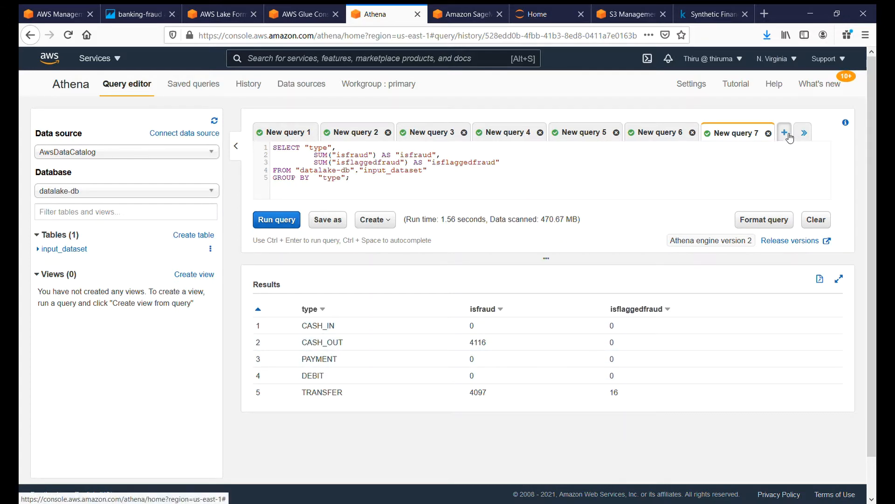
key("ctrl+a")
key("Delete")
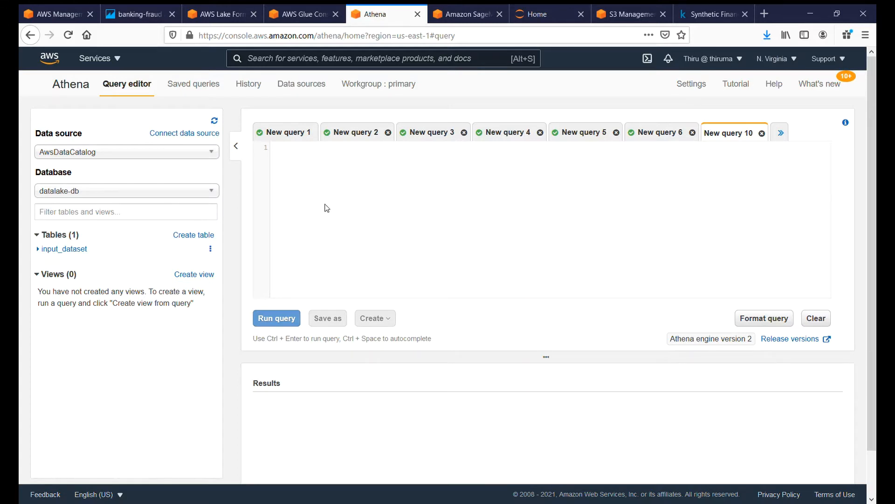
type("SELECT * FROM \"datalake-db\".\"input_dataset\" WHERE \"isflaggedfraud\"=1;")
left_click(278, 317)
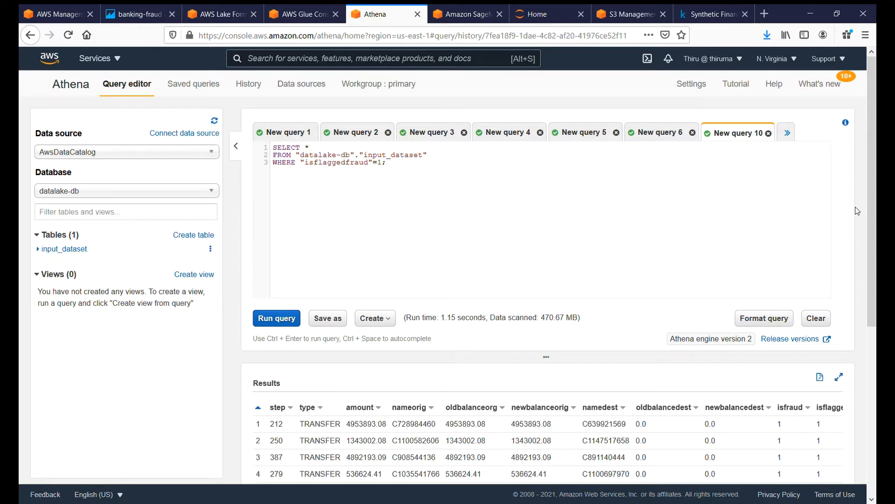
scroll(875, 219, "down", 5)
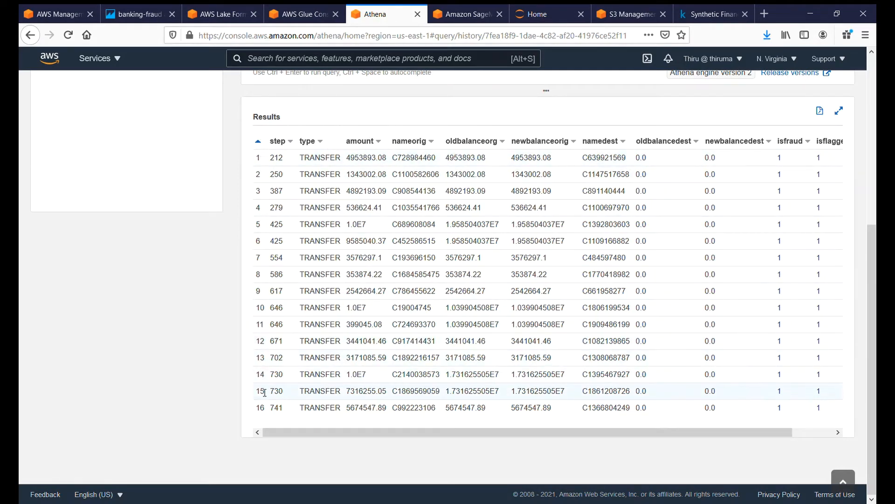
left_click_drag(278, 436, 403, 436)
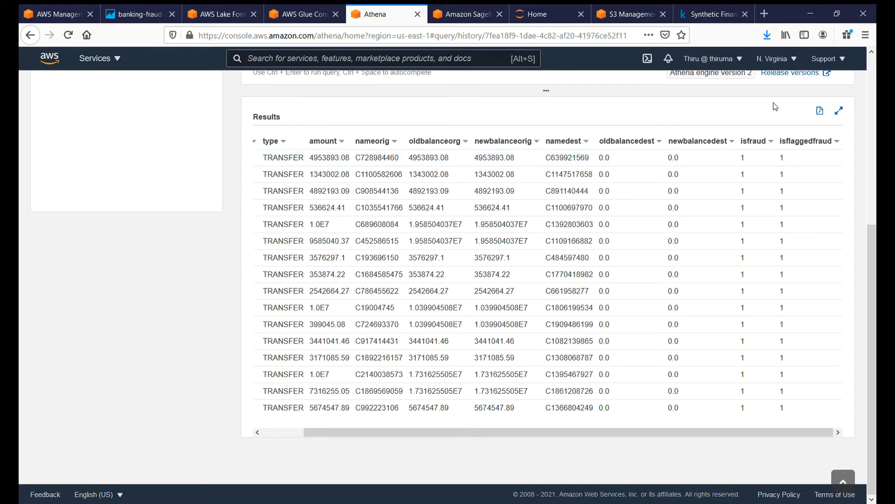
scroll(869, 141, "up", 5)
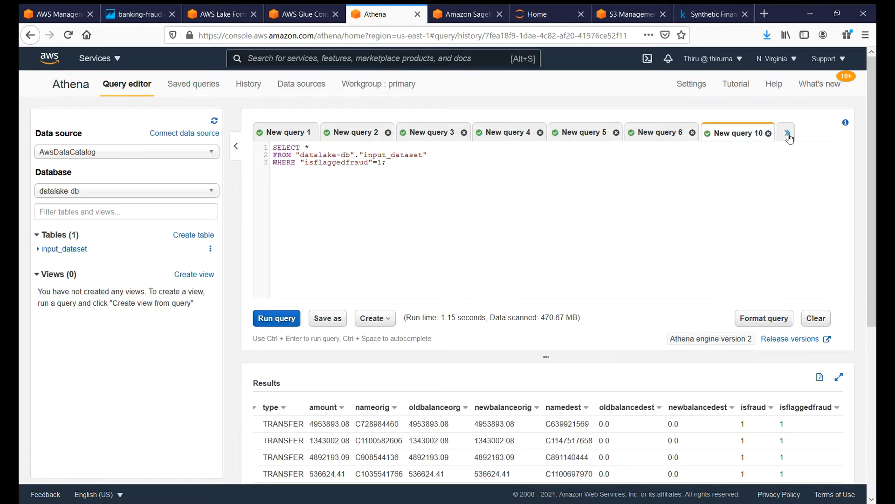
Step: Replace the query with a distinct count of namedest in input_dataset, aliased DISTINCT_NAMEDEST_COUNT, and run it
left_click(788, 137)
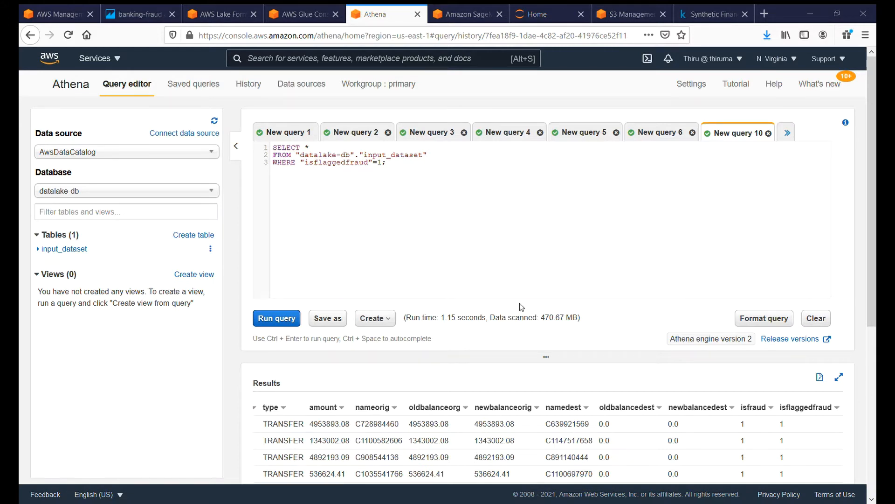
left_click(378, 189)
key("ctrl+a")
type("SELECT COUNT(DISTINCT namedest) AS DISTINCT_NAMEDEST_COUNT FROM \"datalake-db\".\"input_dataset\";")
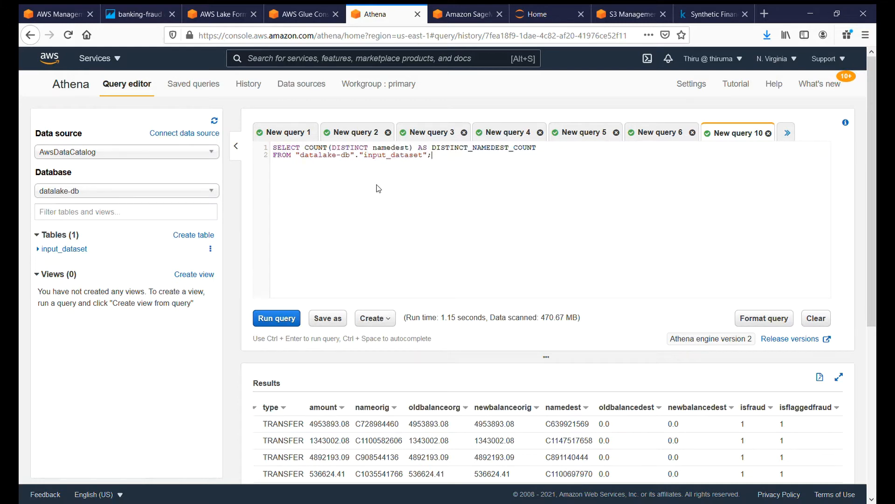
left_click(275, 317)
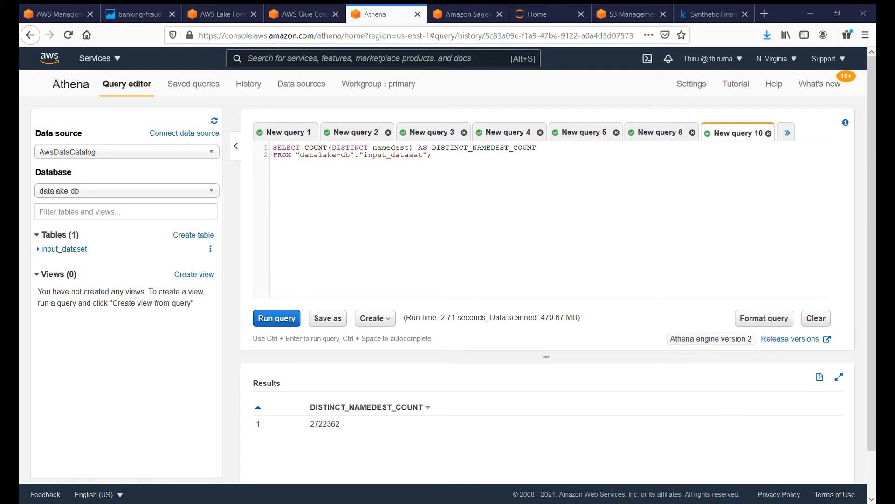
Step: Replace the query with a distinct count of nameorig in input_dataset, aliased DISTINCT_NAMEORIG_COUNT, and run it
left_click(402, 196)
key("ctrl+a")
type("SELECT COUNT(DISTINCT nameorig) AS DISTINCT_NAMEORIG_COUNT FROM \"datalake-db\".\"input_dataset\";")
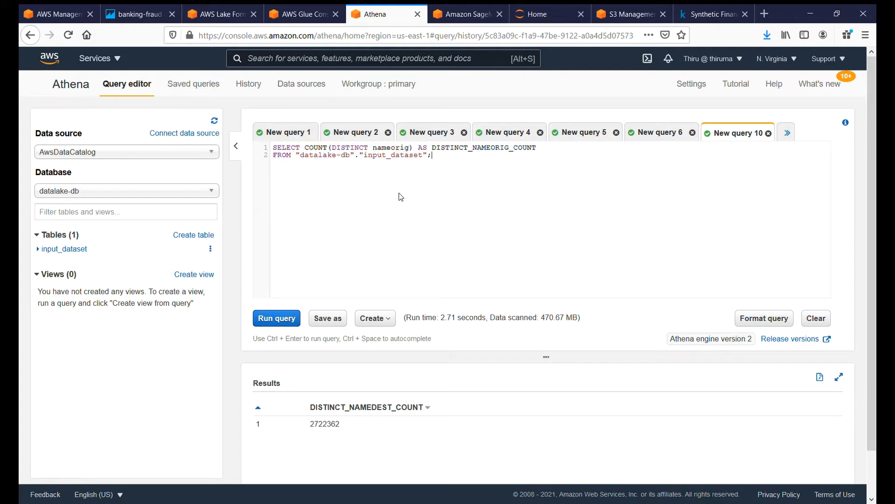
left_click(267, 324)
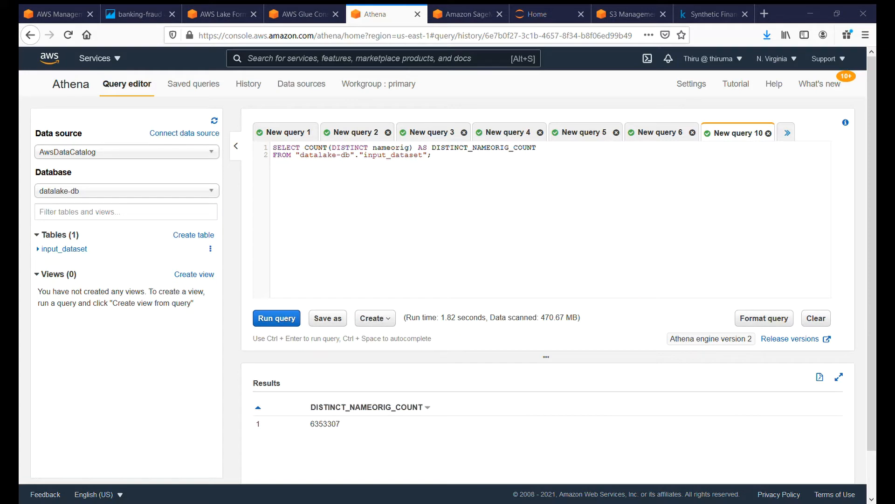
Step: Rewrite the query to count distinct nameorig values from a subquery of input_dataset rows where isfraud equals 1, and run it
left_click(387, 225)
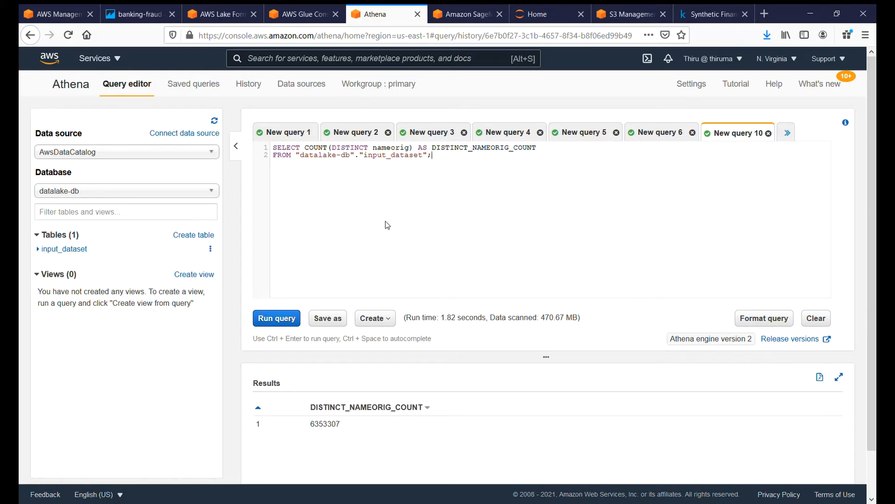
key("ctrl+a")
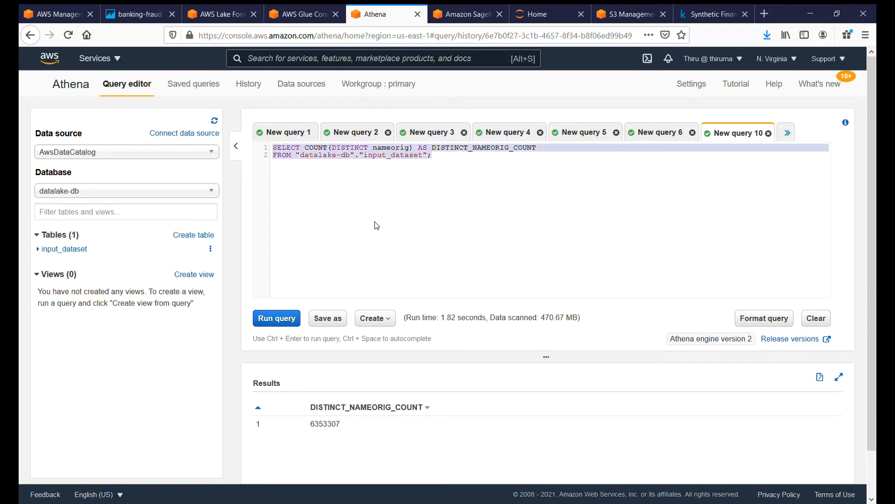
key("alt+Tab")
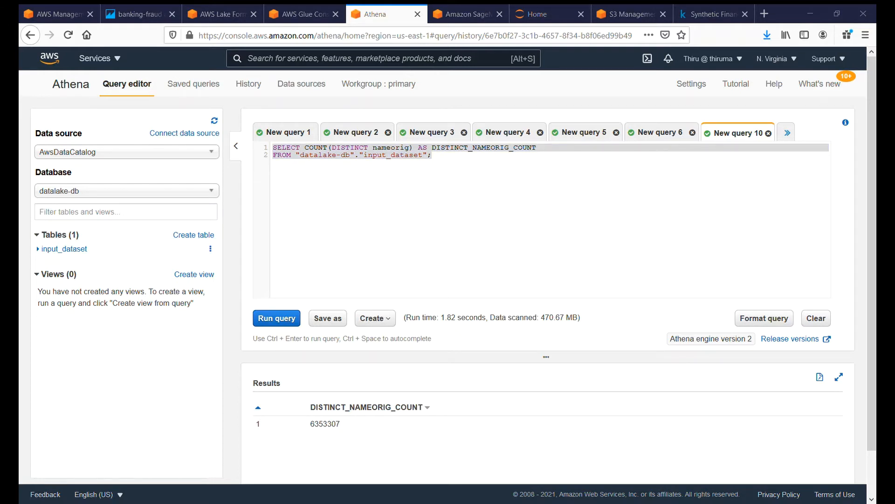
left_click(362, 271)
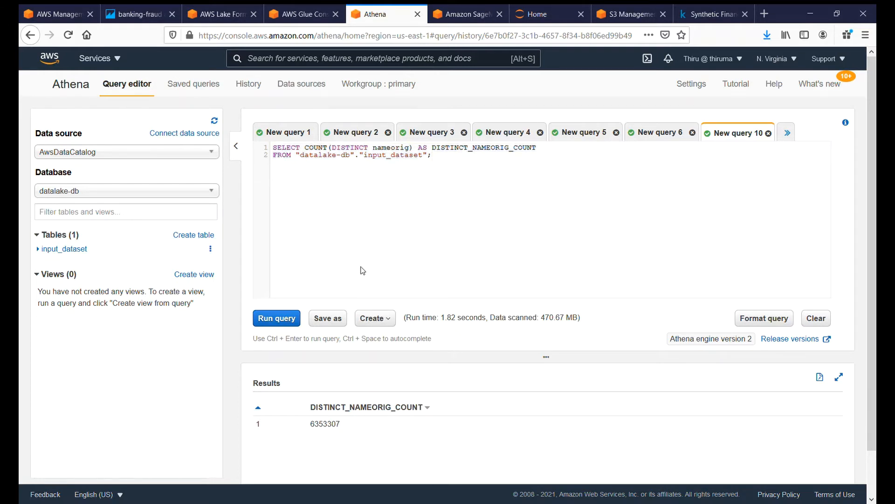
key("ctrl+a")
type("SELECT COUNT(DISTINCT nameorig) AS DISTINCT_NAMEORIG_COUNT FROM     (SELECT *     FROM \"datalake-db\".\"input_dataset\"     WHERE \"isfraud\"=1);")
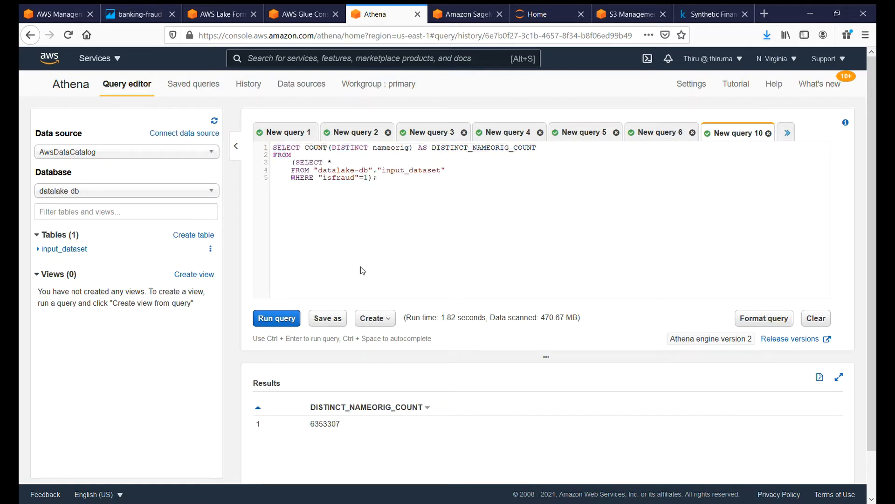
left_click(280, 317)
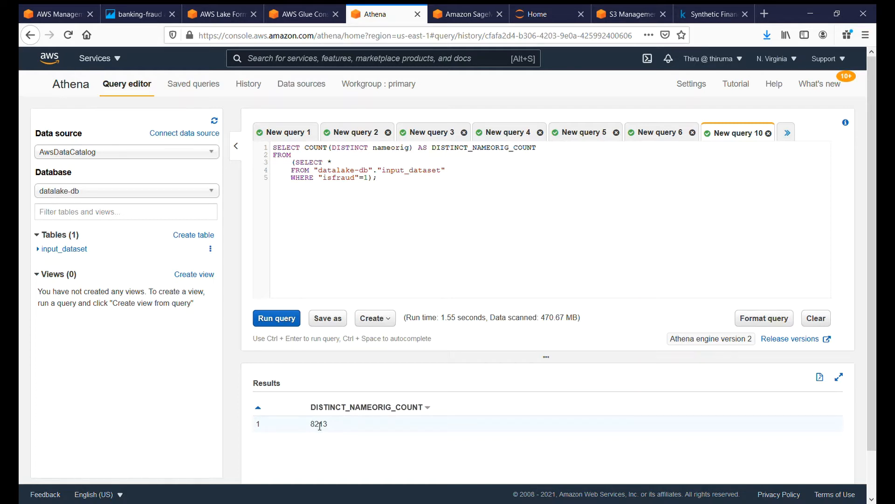
left_click(412, 151)
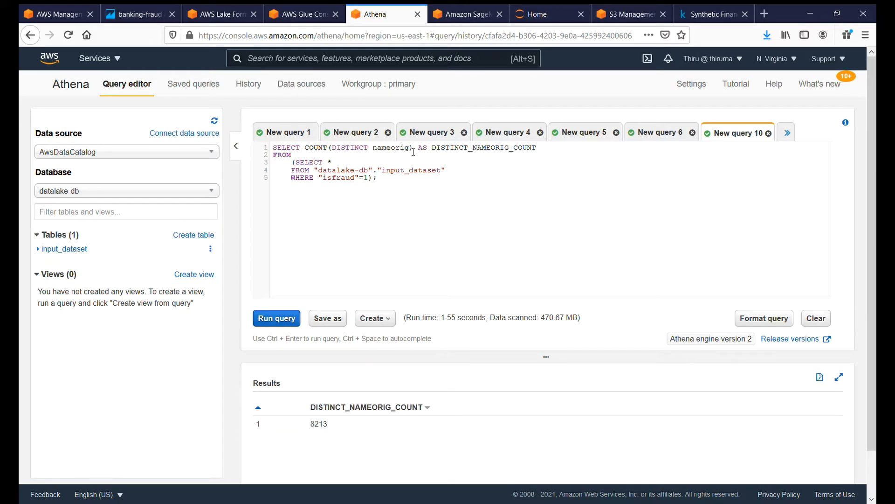
left_click_drag(413, 153, 389, 156)
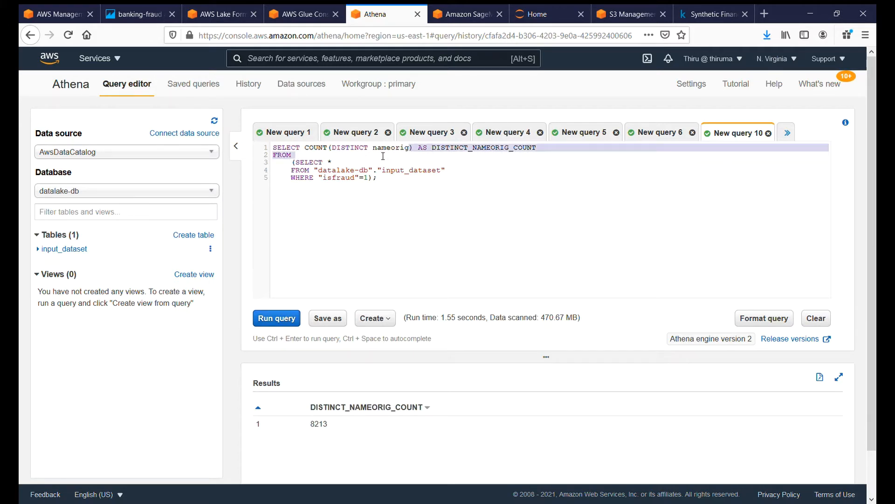
double_click(379, 154)
key("Left")
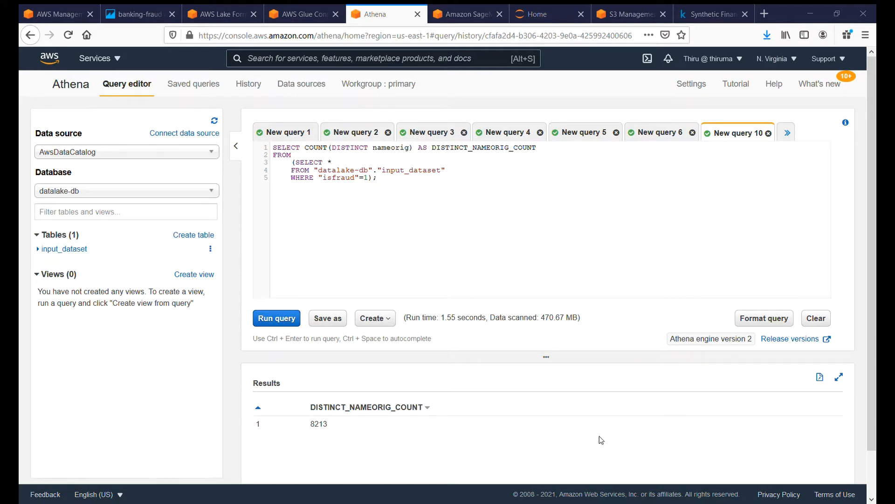
Step: Rewrite the query to count distinct namedest values, aliased DISTINCT_NAMEDEST_COUNT, for input_dataset rows where isfraud equals 1, and run it
left_click(372, 232)
key("ctrl+a")
type("SELECT COUNT(DISTINCT namedest) AS DISTINCT_NAMEDEST_COUNT FROM     (SELECT *     FROM \"datalake-db\".\"input_dataset\"     WHERE \"isfraud\"=1);")
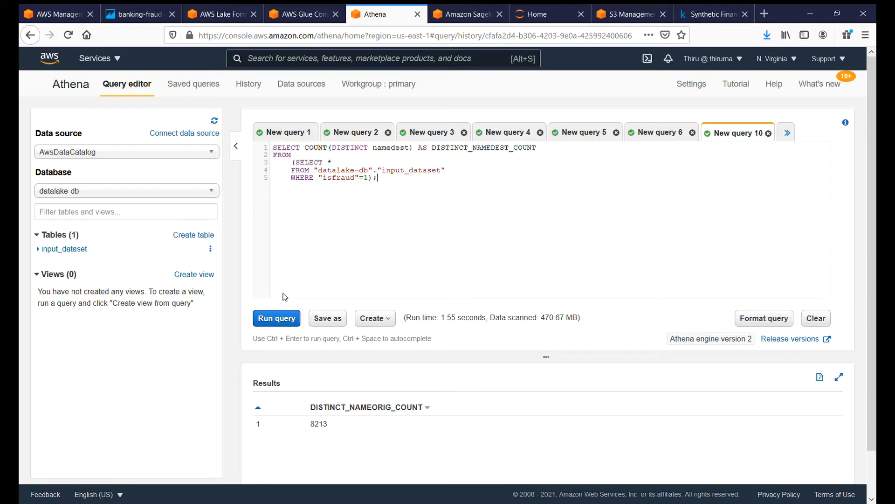
left_click(279, 318)
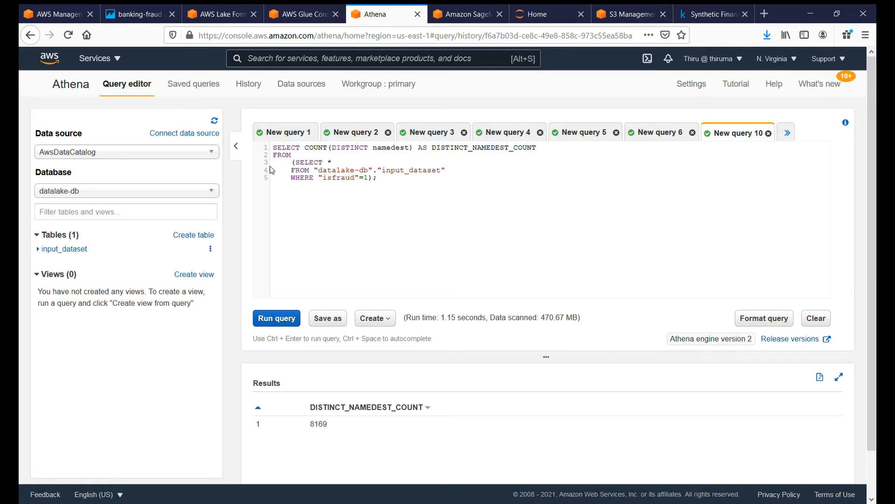
Step: Switch to the banking-fraud analysis in QuickSight, show the record count charts on Sheet 1, and dismiss the import notice
left_click(125, 17)
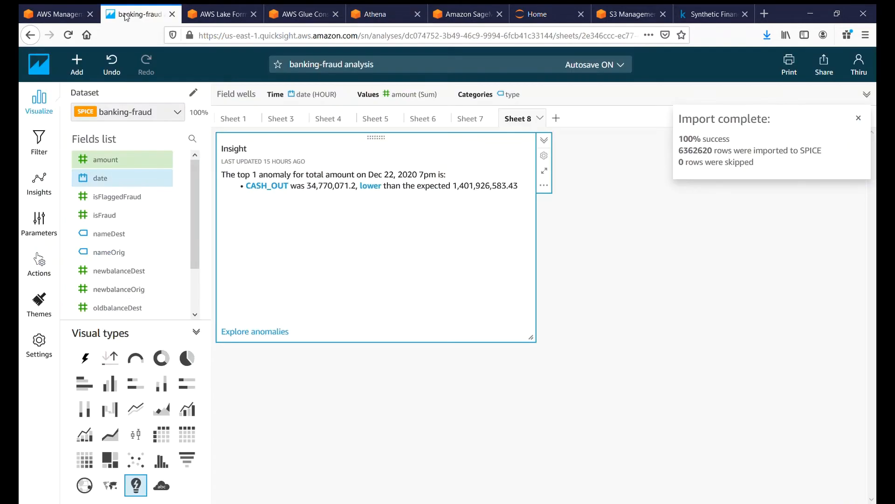
left_click(234, 121)
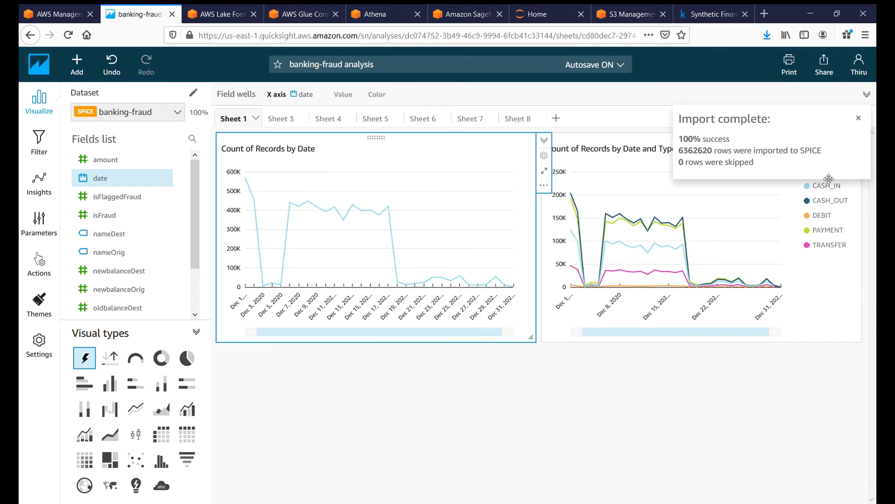
left_click(859, 119)
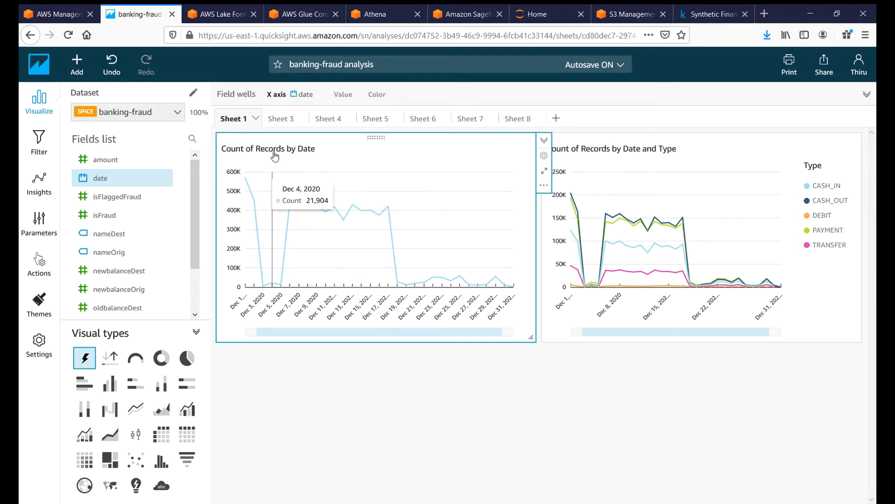
Step: Examine the isFraud, isFlaggedFraud and record count visuals by date and type on Sheets 3 through 7
left_click(278, 120)
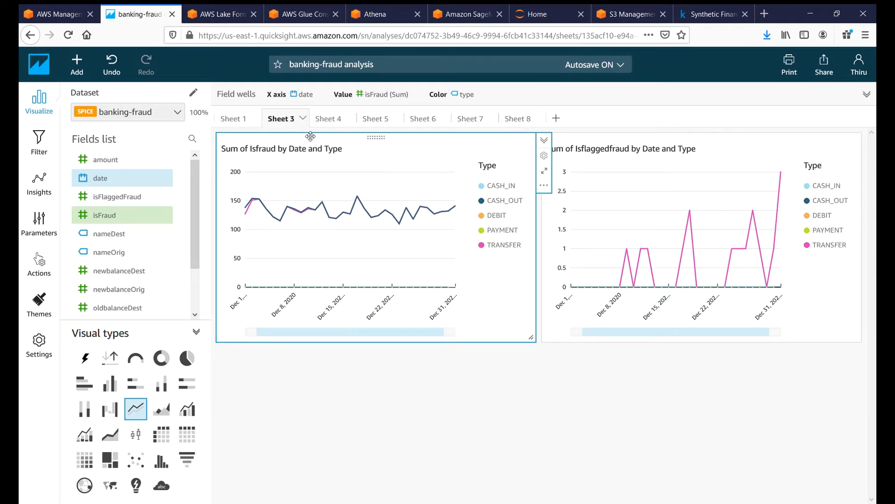
left_click(329, 122)
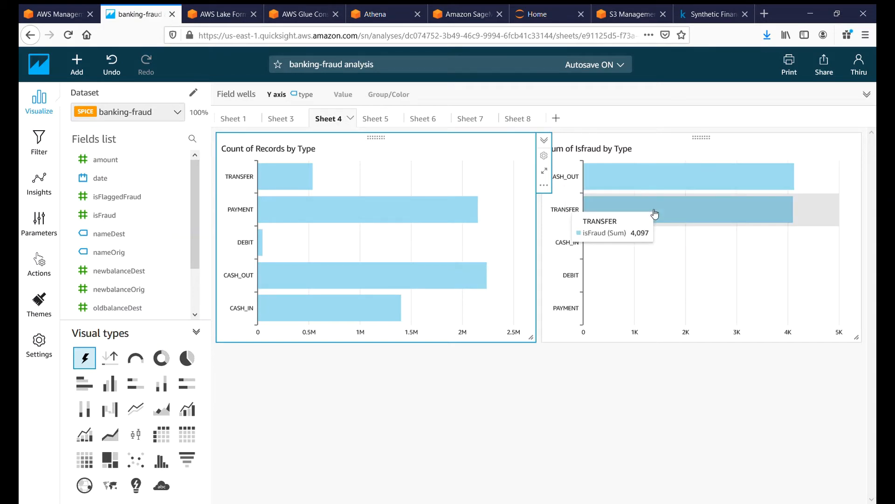
left_click(385, 122)
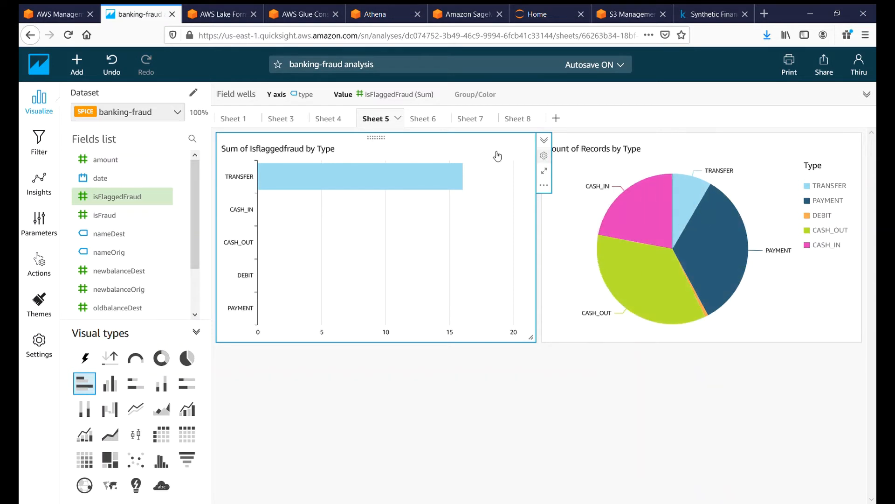
left_click(422, 120)
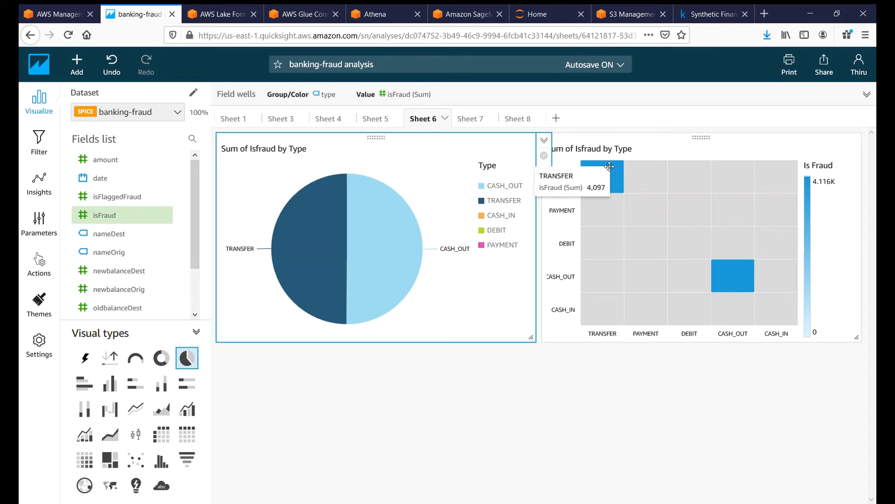
left_click(469, 120)
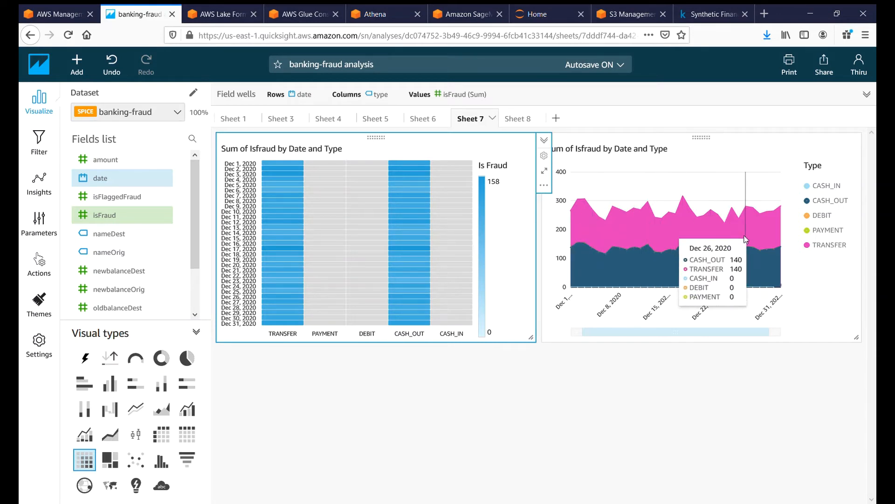
Step: Open the amount anomaly insight on Sheet 8 and explore its anomalies, checking the number of anomalies by date
left_click(522, 122)
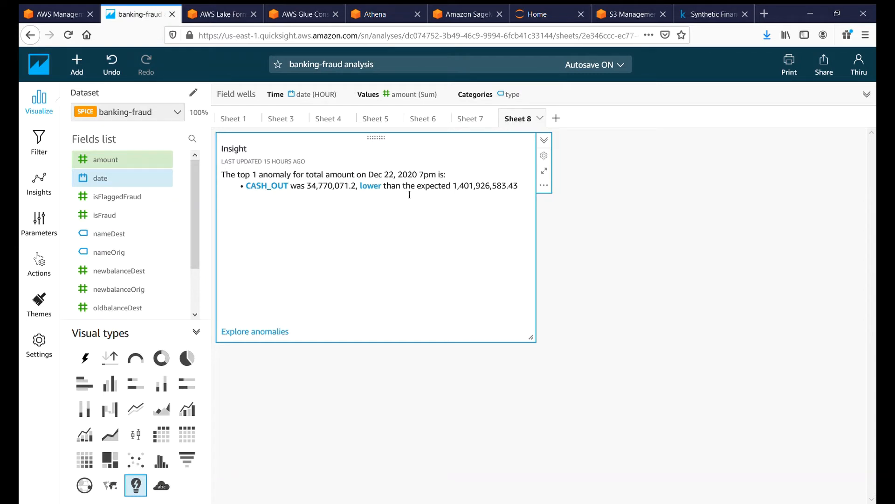
left_click(233, 336)
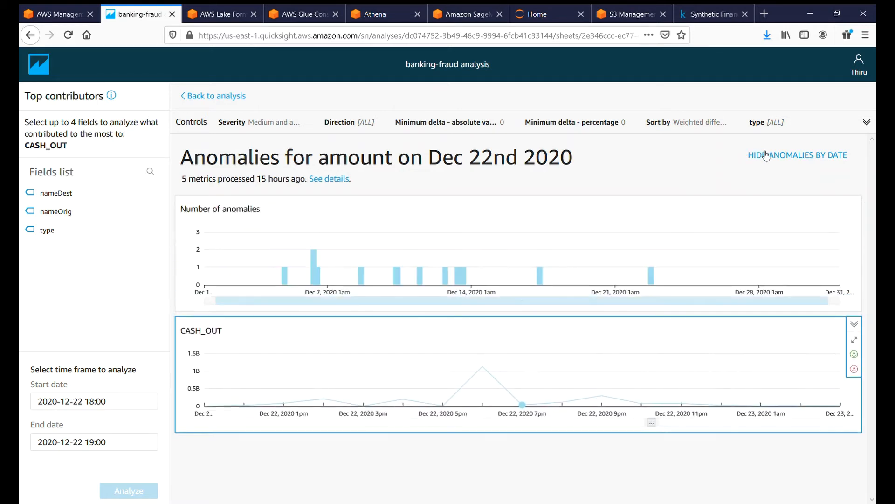
mouse_move(316, 285)
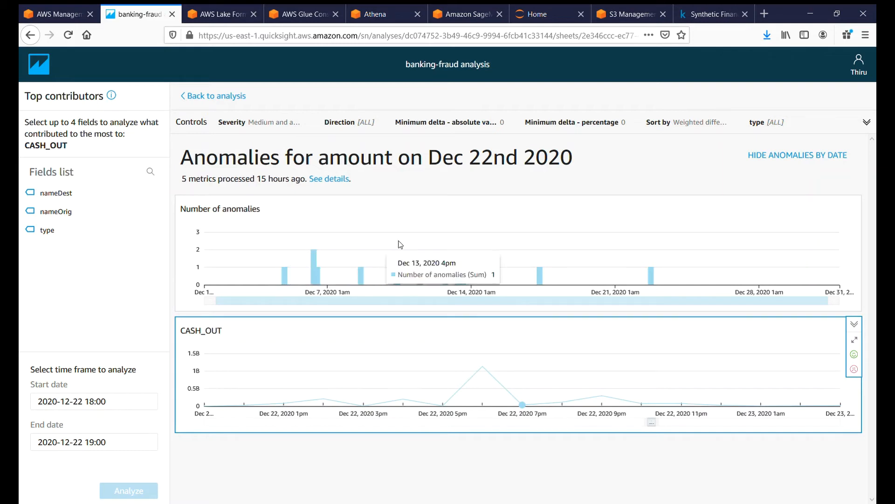
Step: Return from the anomaly view to the dataset list and open the banking-fraud dataset for editing to view its fields
left_click(221, 97)
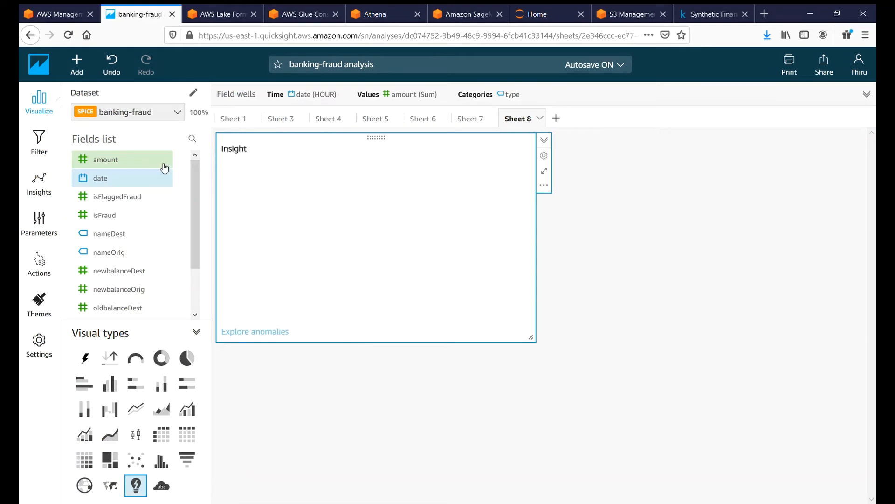
left_click(36, 72)
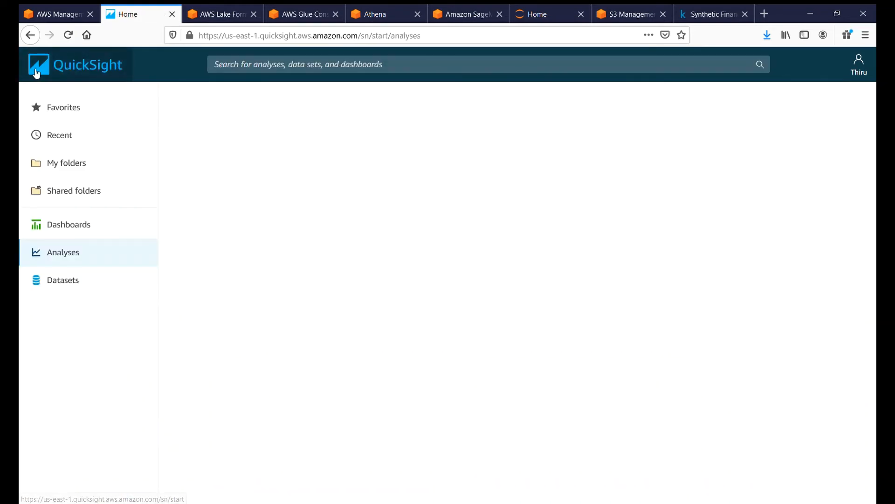
left_click(70, 287)
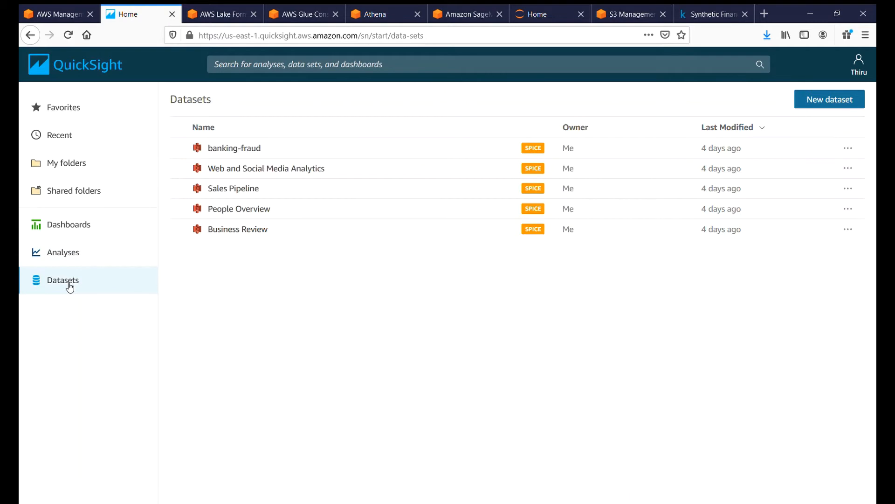
left_click(248, 149)
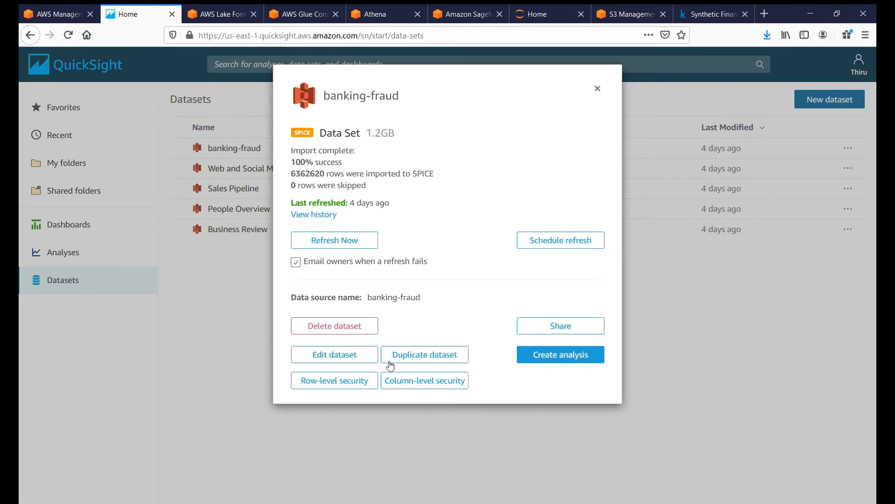
left_click(349, 360)
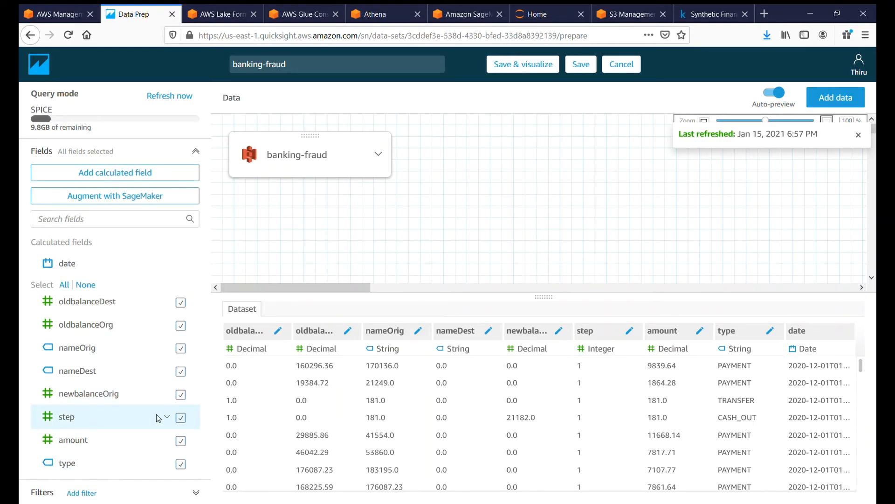
left_click(491, 367)
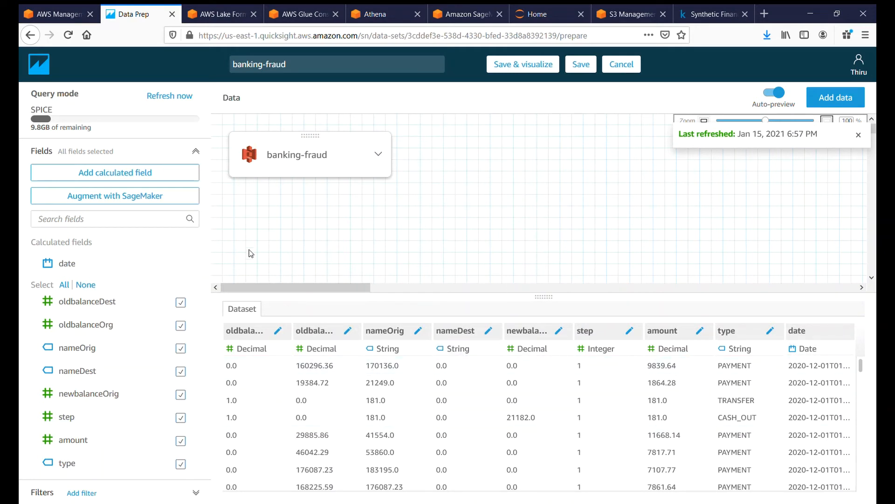
Step: Examine the calculated date field's epochDate formula, including the step field and its constants, and leave the dataset editor without saving
left_click(180, 263)
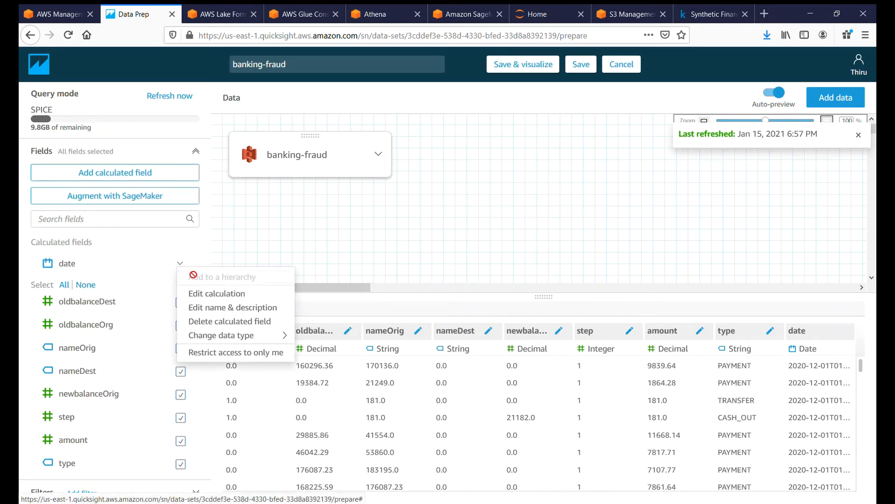
left_click(208, 293)
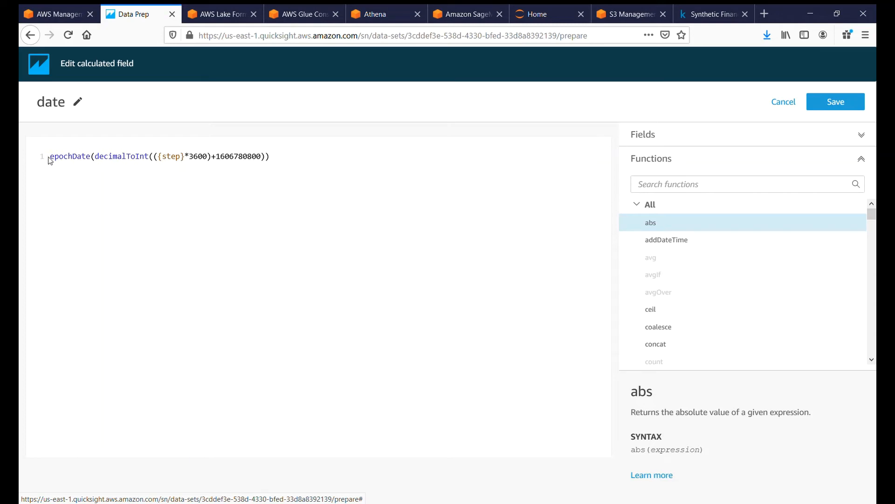
left_click_drag(58, 161, 85, 159)
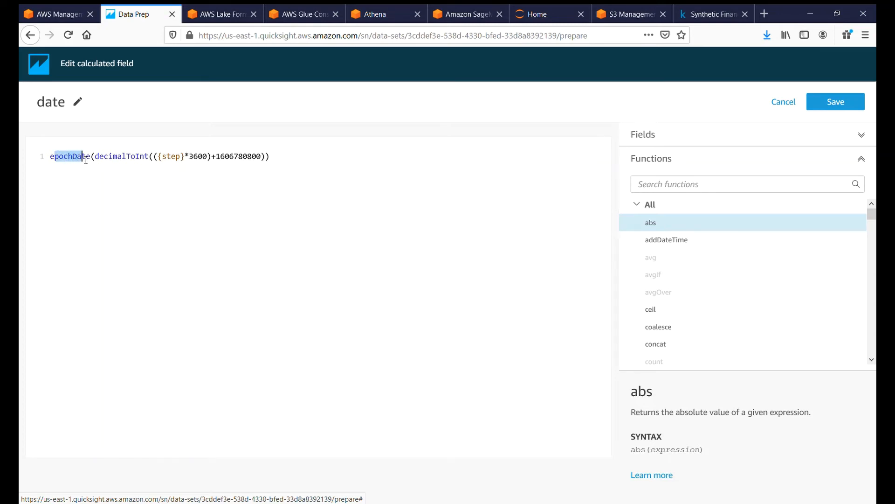
double_click(168, 157)
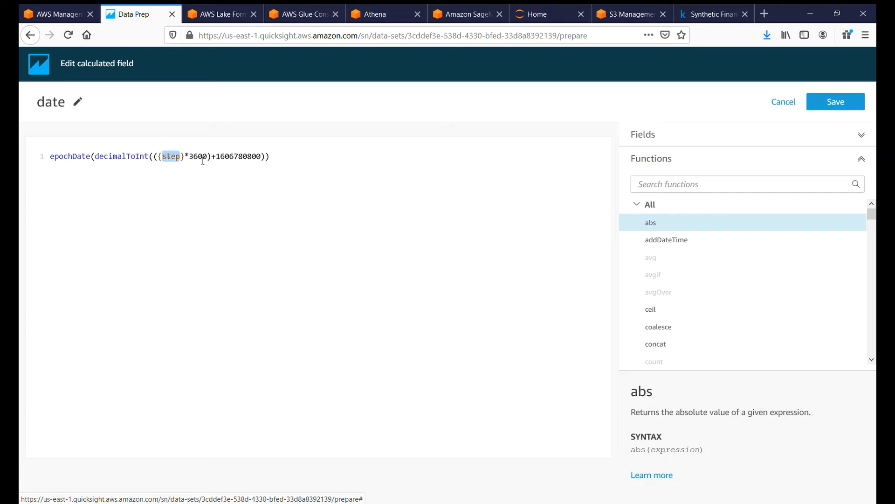
double_click(203, 157)
double_click(228, 157)
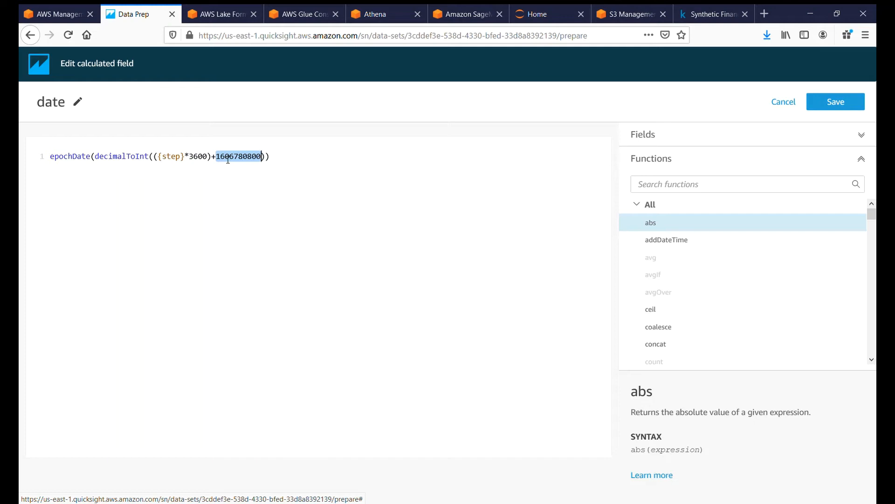
left_click(786, 106)
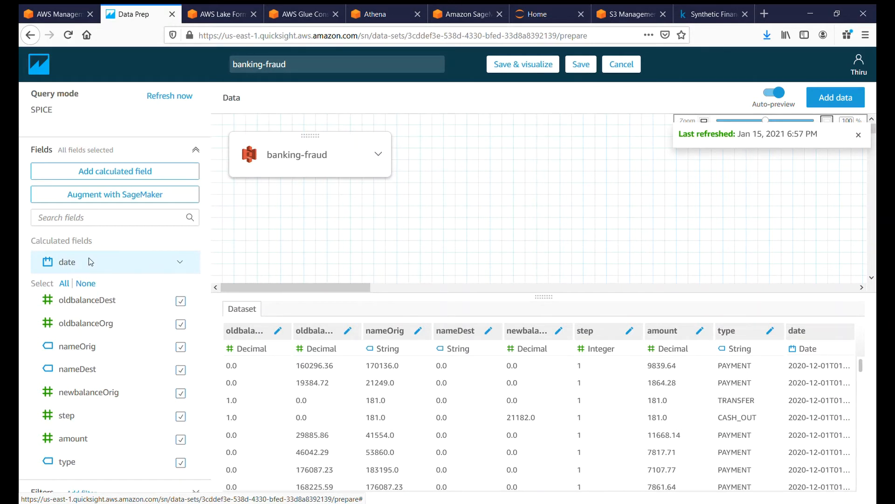
left_click(621, 69)
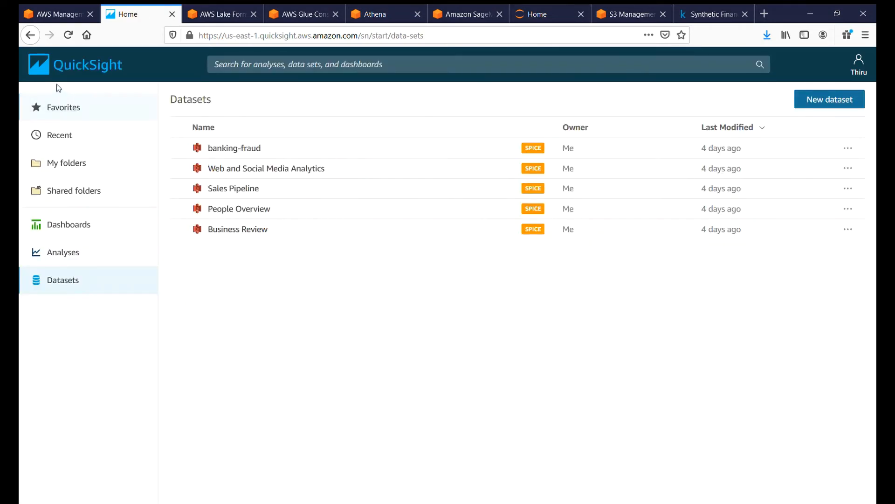
Step: Reopen the banking-fraud analysis and add an insight with the Anomaly detection computation to Sheet 1
left_click(49, 71)
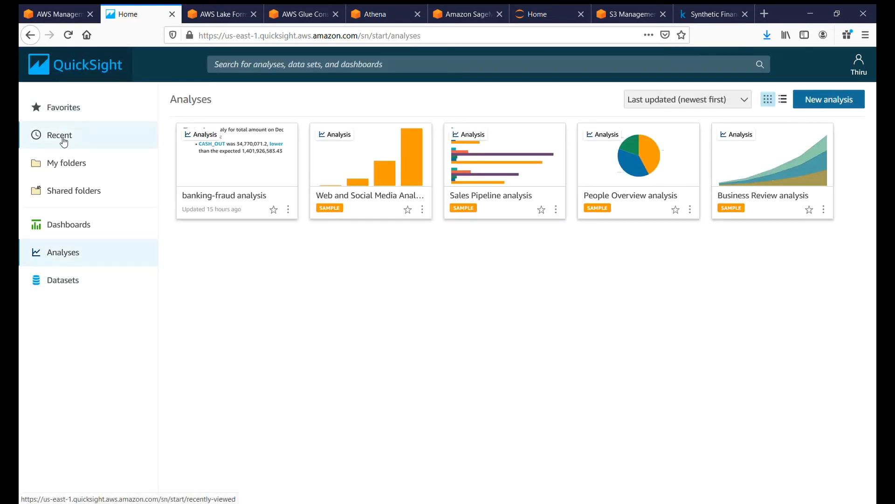
left_click(217, 172)
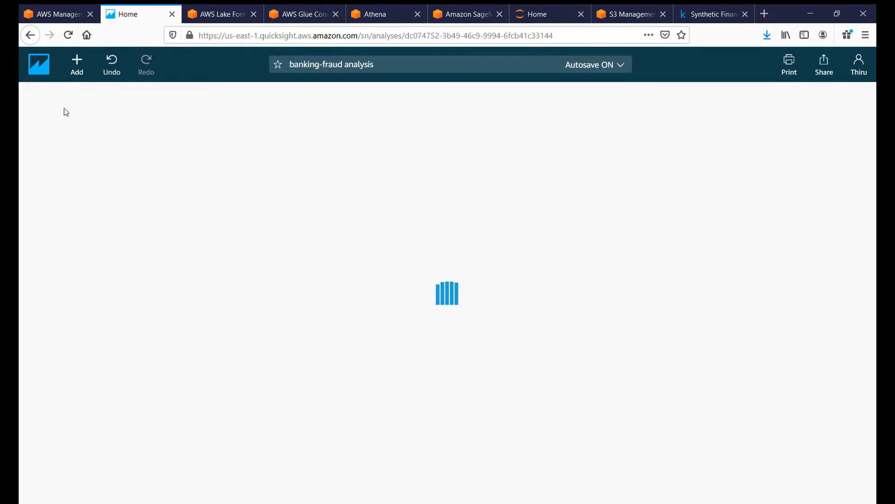
left_click(78, 73)
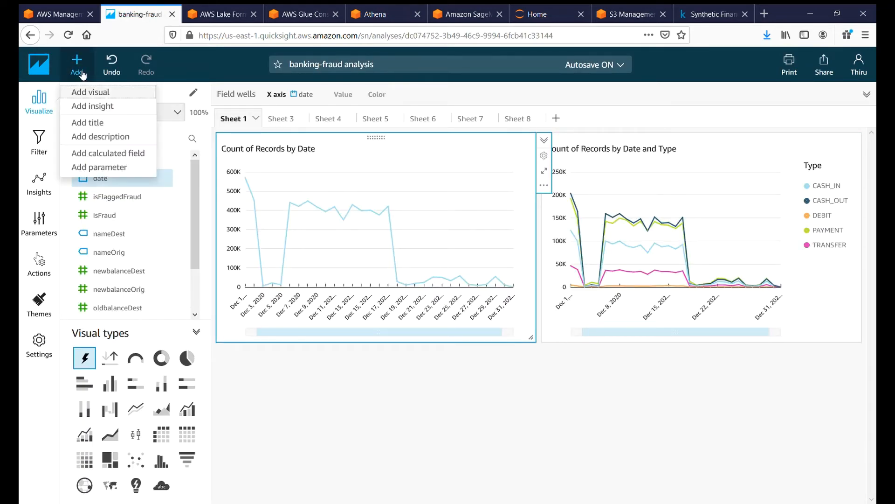
left_click(99, 107)
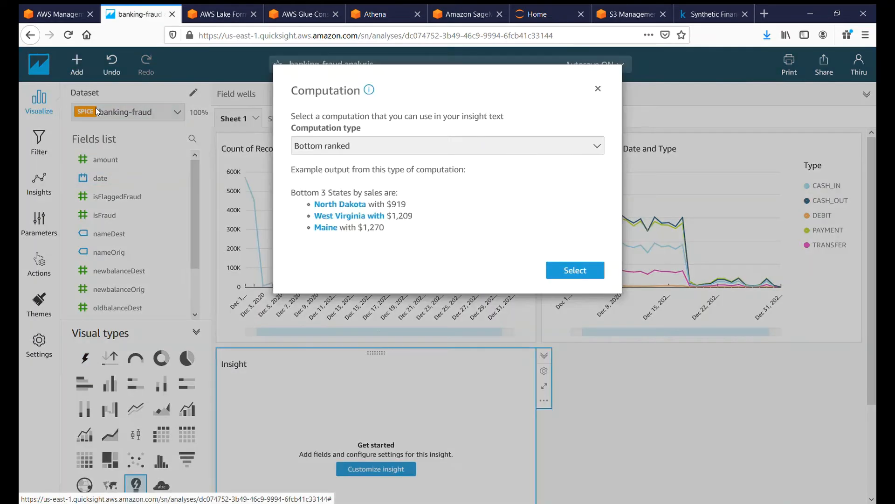
left_click(522, 148)
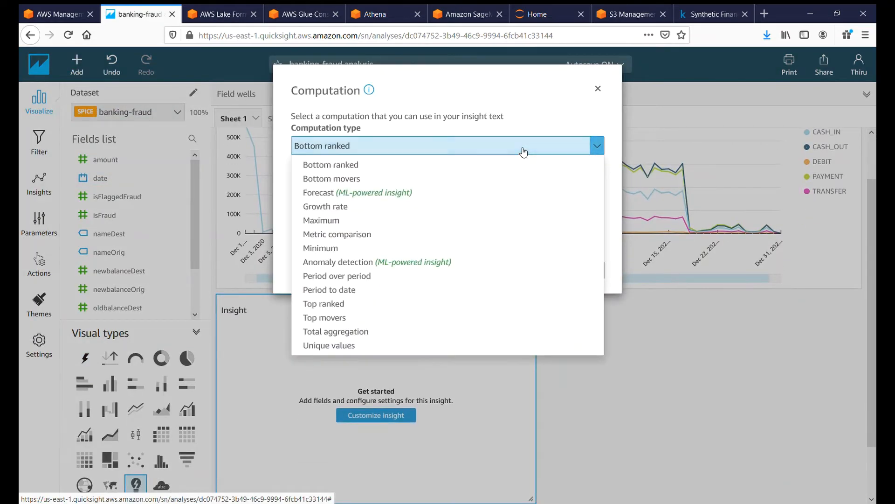
left_click(338, 263)
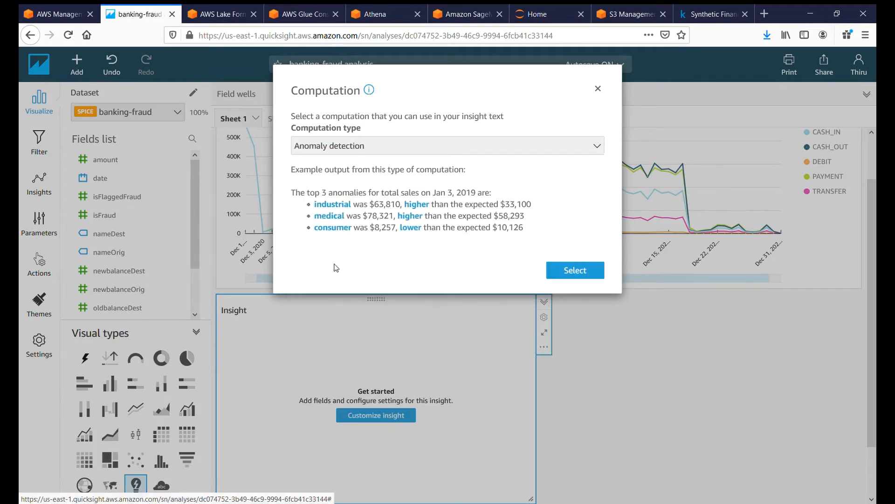
left_click(588, 276)
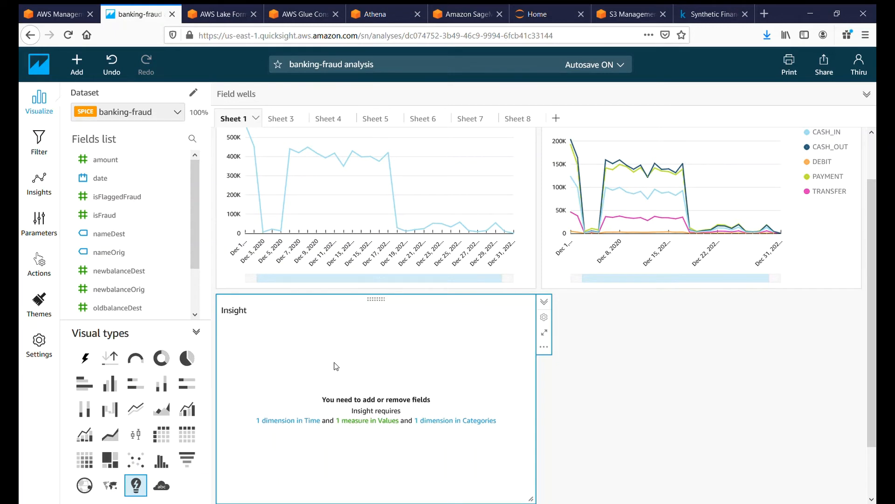
Step: Assign date aggregated by Hour as the insight's time, amount as its value, and type as its category
left_click(283, 99)
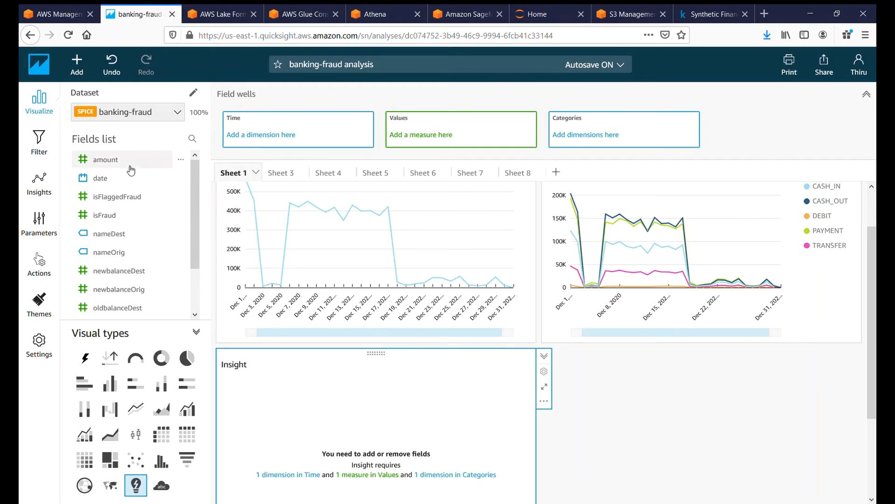
left_click_drag(100, 178, 259, 142)
left_click(362, 136)
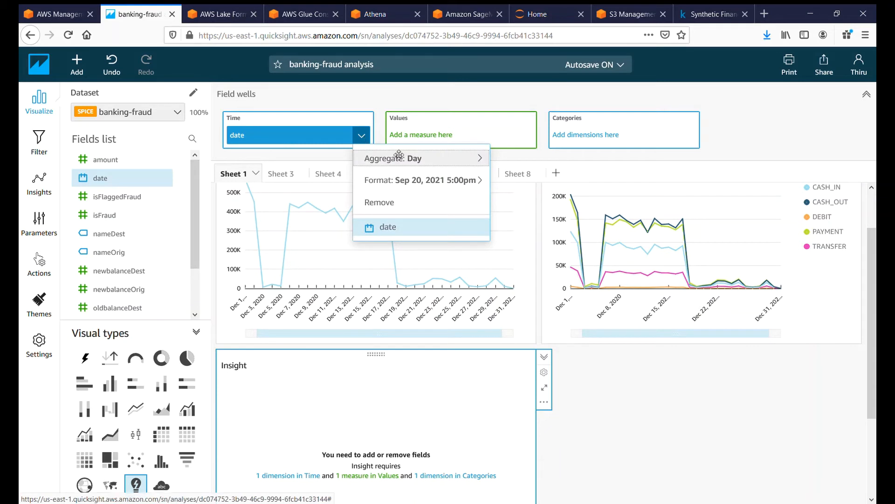
mouse_move(475, 180)
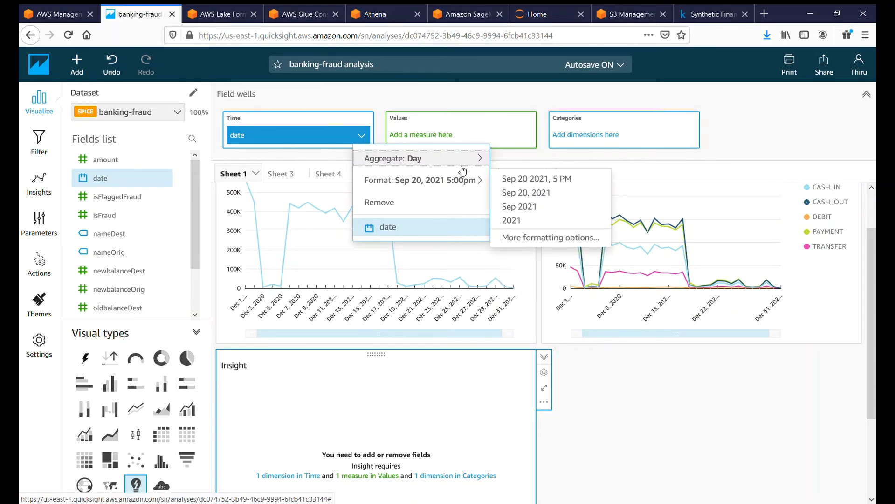
mouse_move(470, 158)
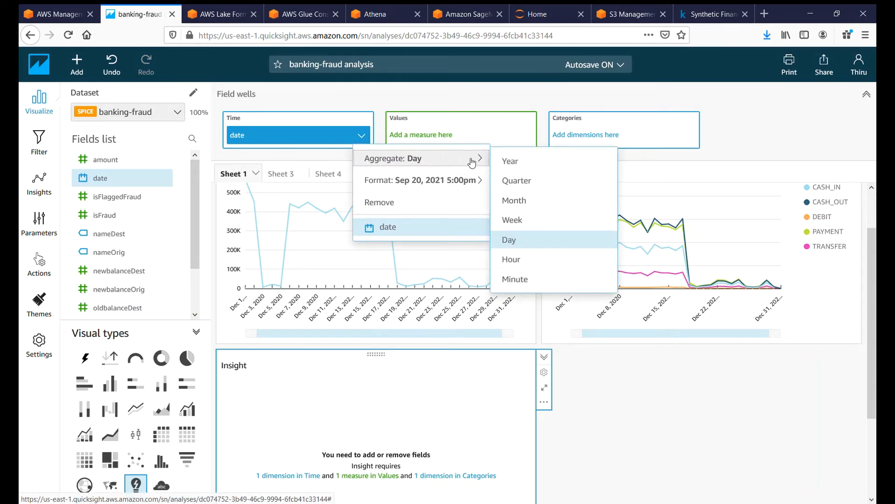
left_click(513, 260)
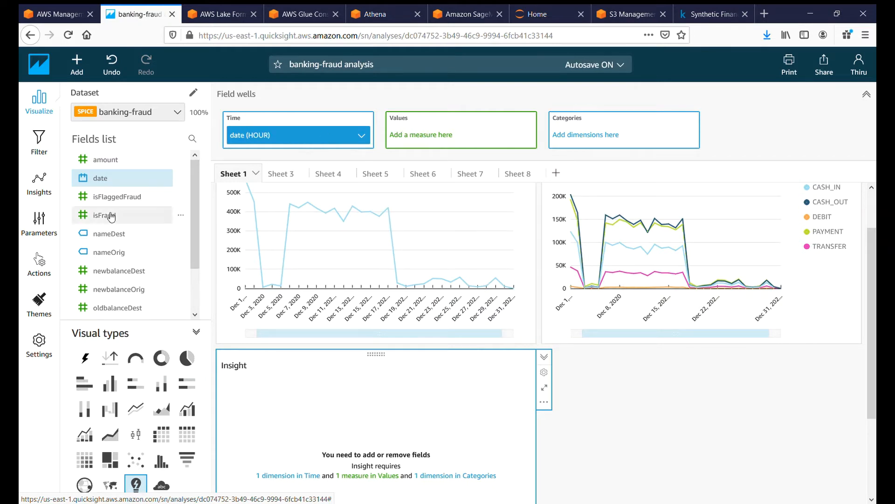
left_click_drag(104, 160, 441, 150)
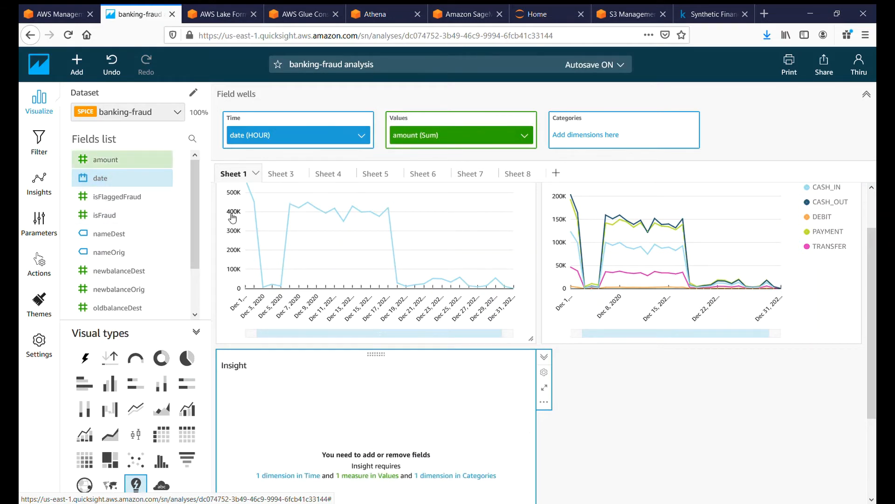
left_click_drag(194, 212, 195, 270)
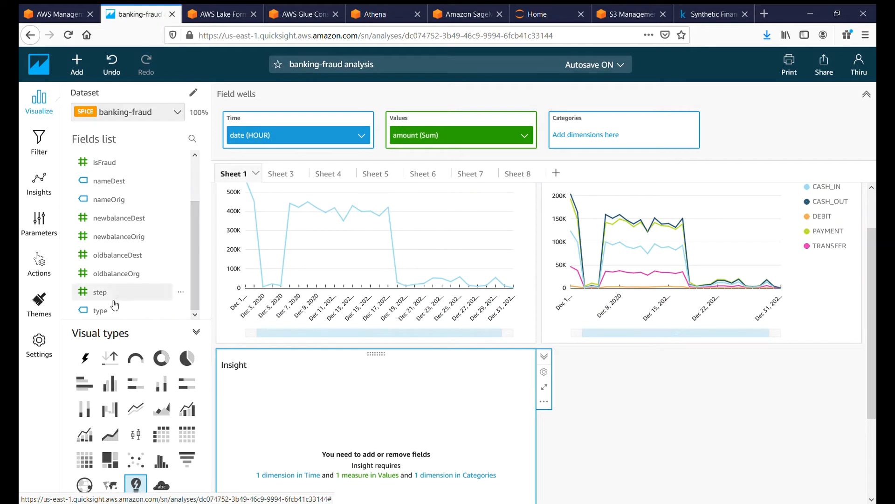
left_click_drag(100, 310, 606, 148)
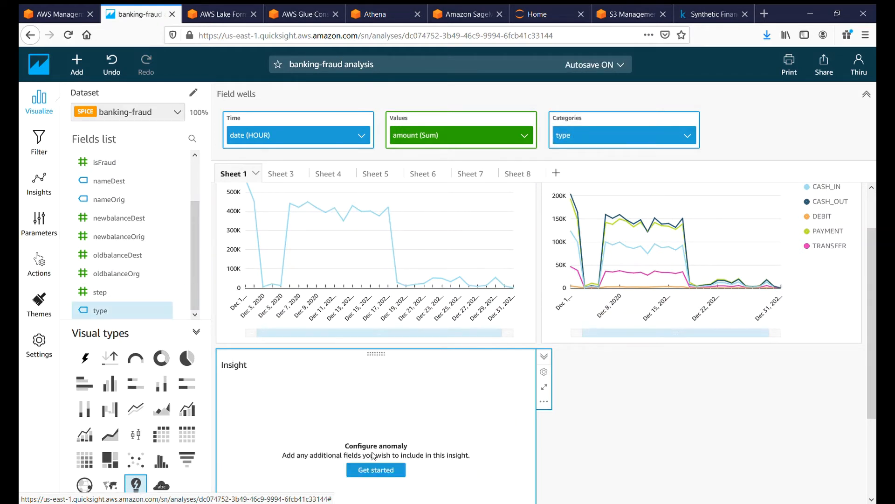
Step: Configure the anomaly detection to analyze all combinations of the categories, keep the other default options, save it, and run it
left_click(380, 478)
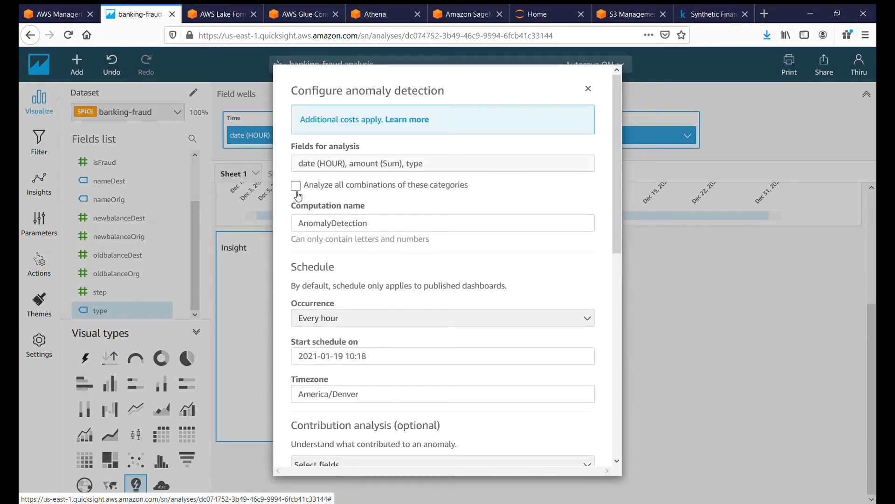
left_click(297, 186)
scroll(620, 223, "down", 2)
scroll(621, 223, "down", 13)
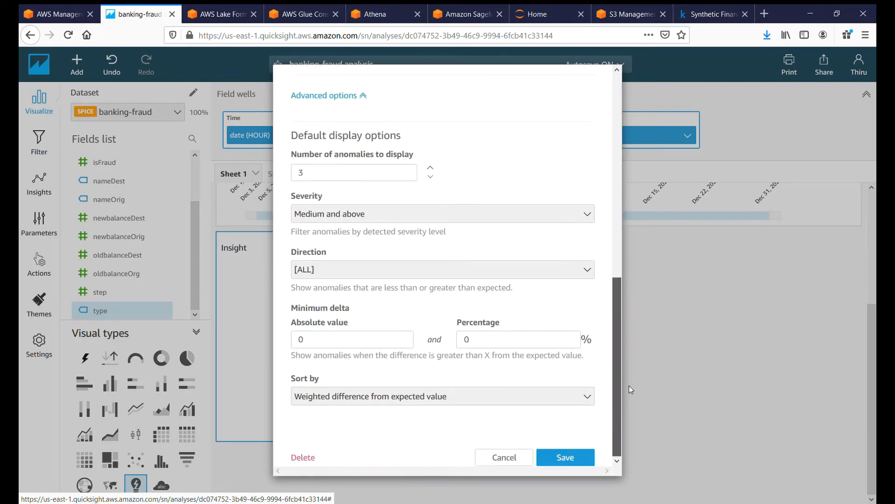
left_click(557, 458)
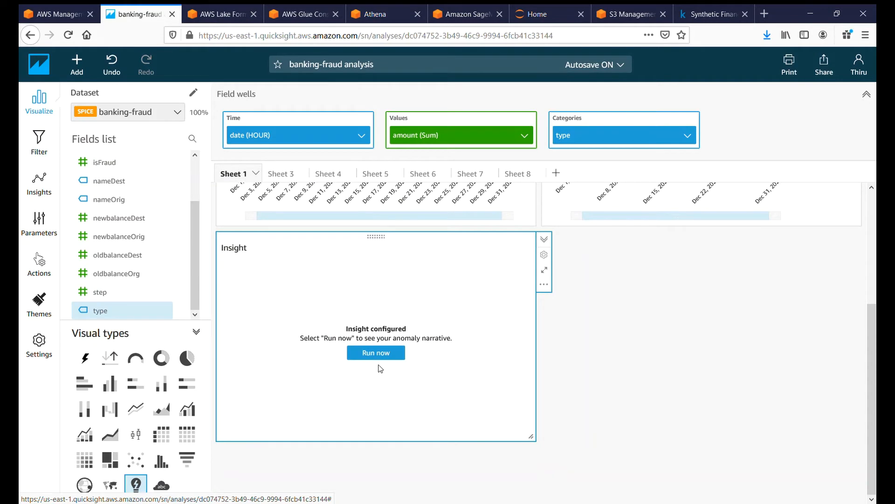
left_click(368, 357)
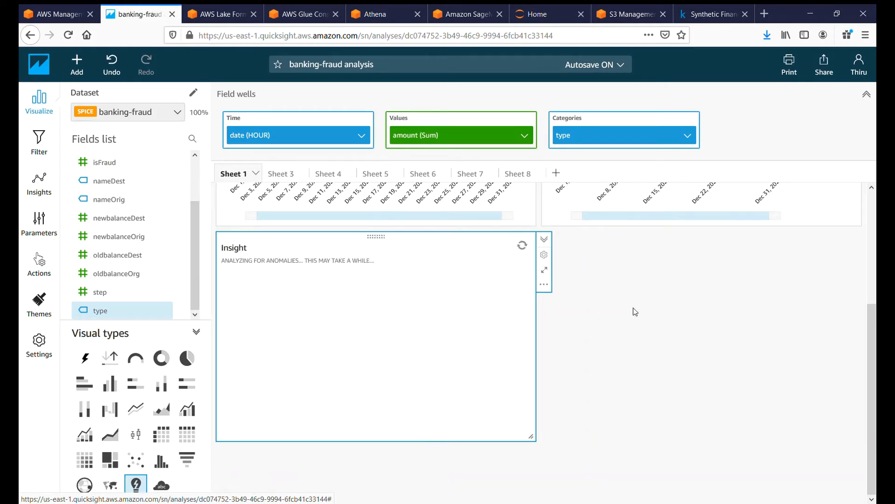
Step: Check the existing anomaly insight on Sheet 8 and switch to the AWS Glue console
left_click_drag(870, 353, 870, 250)
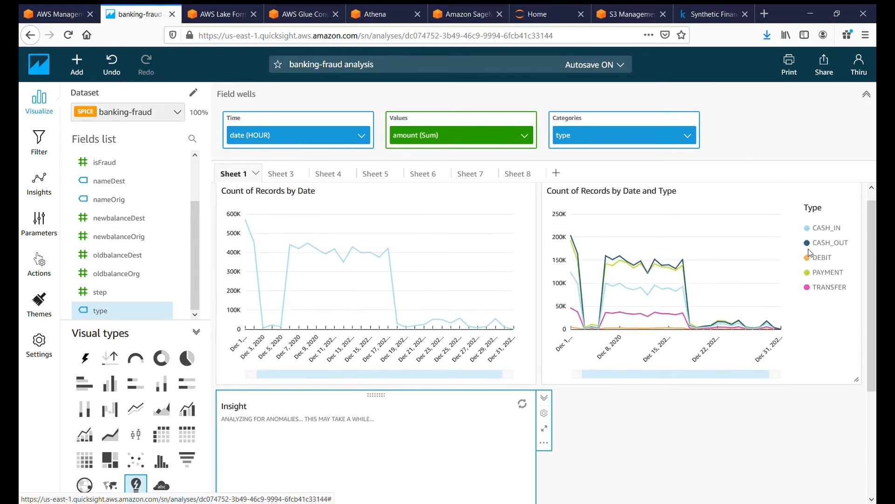
left_click(518, 173)
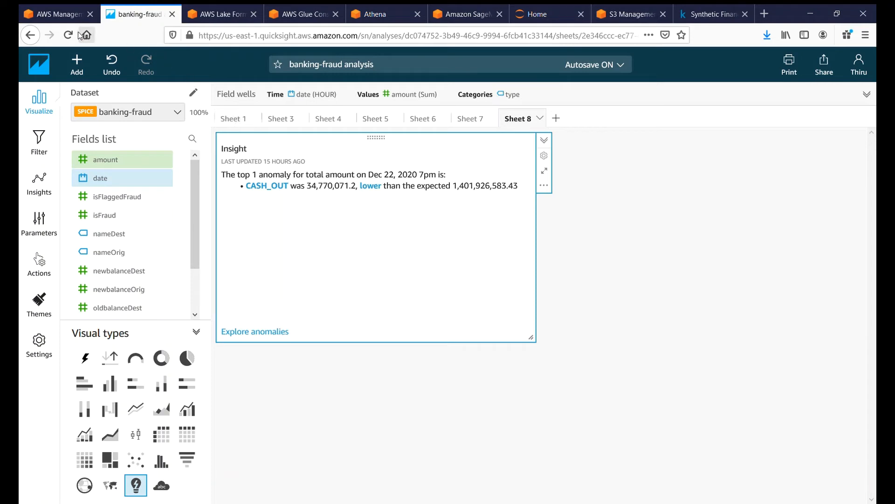
left_click(285, 14)
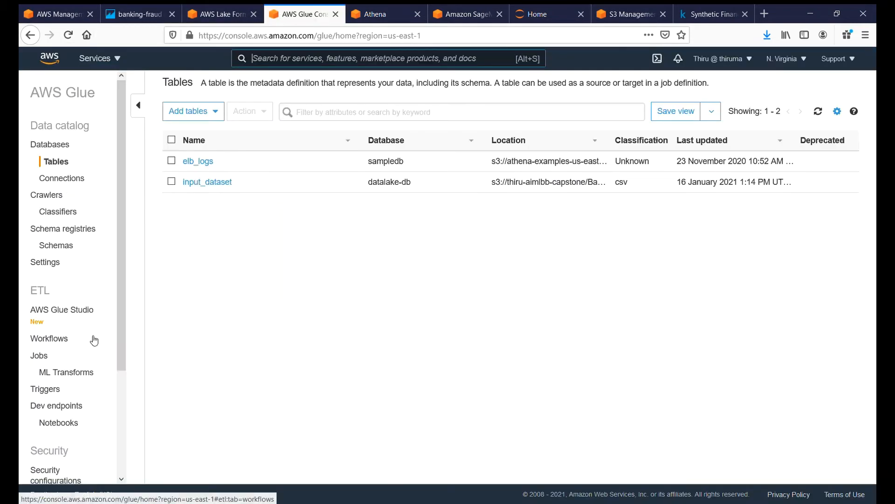
Step: In the AWS Glue jobs list, open the run details from the history of datalake-injest-job
left_click(42, 357)
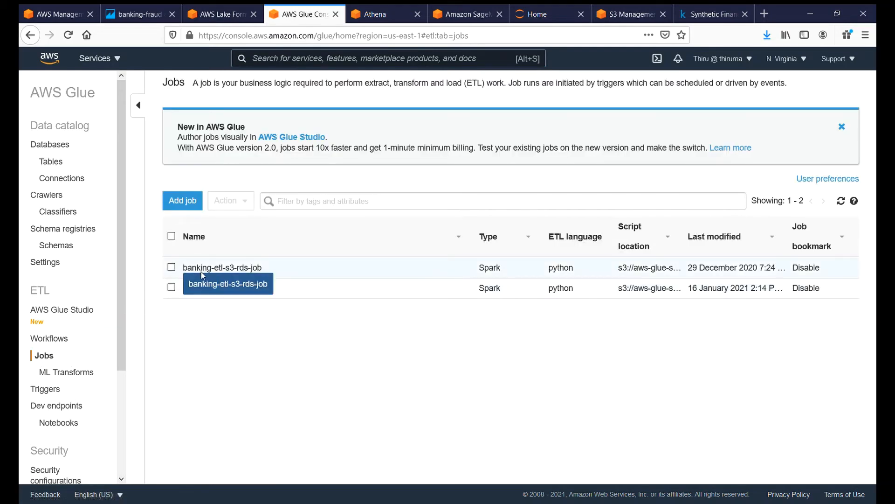
left_click(172, 288)
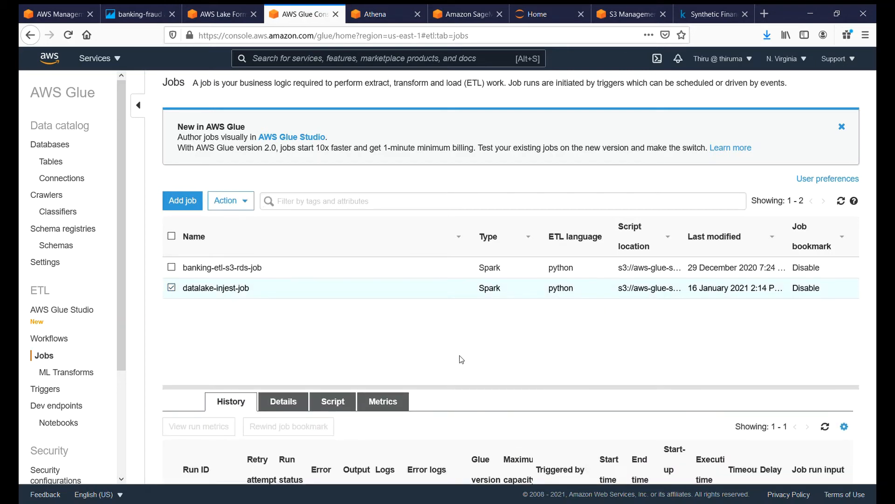
left_click_drag(483, 393, 482, 310)
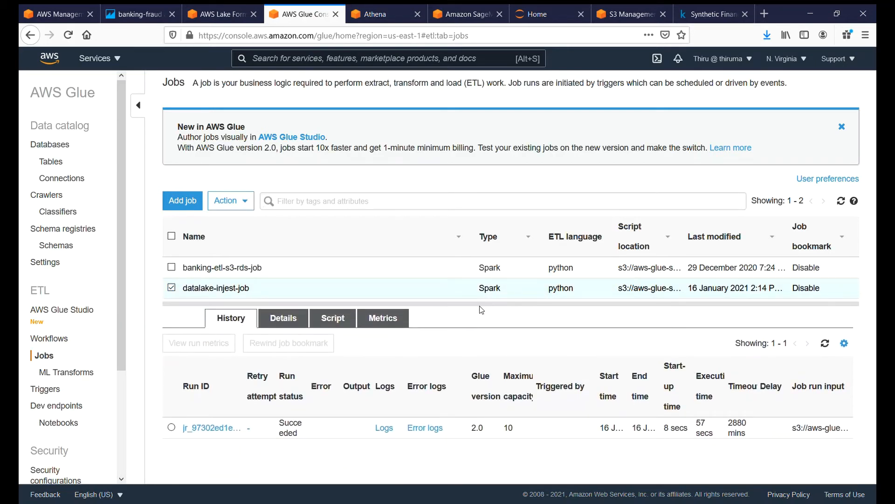
left_click(203, 427)
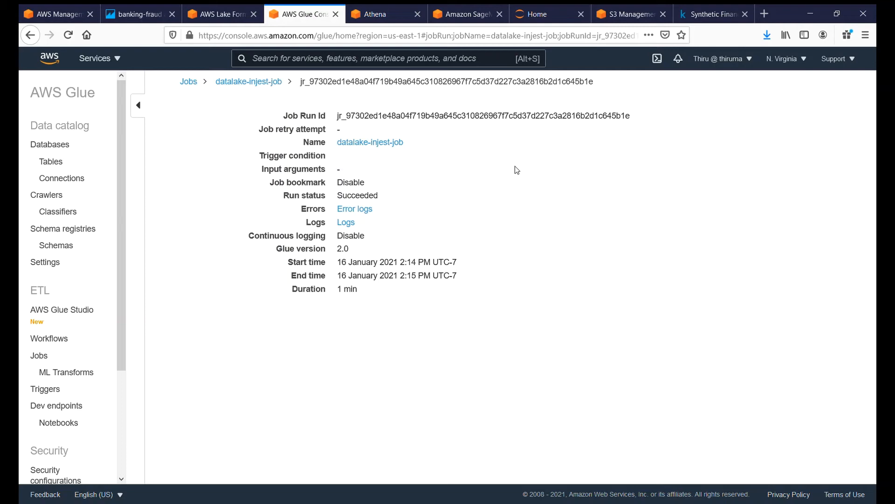
Step: Switch to Amazon S3 and open the Glue-Transformed-Dataset folder under Banking-Fraud-Detection in the data lake bucket
left_click(634, 15)
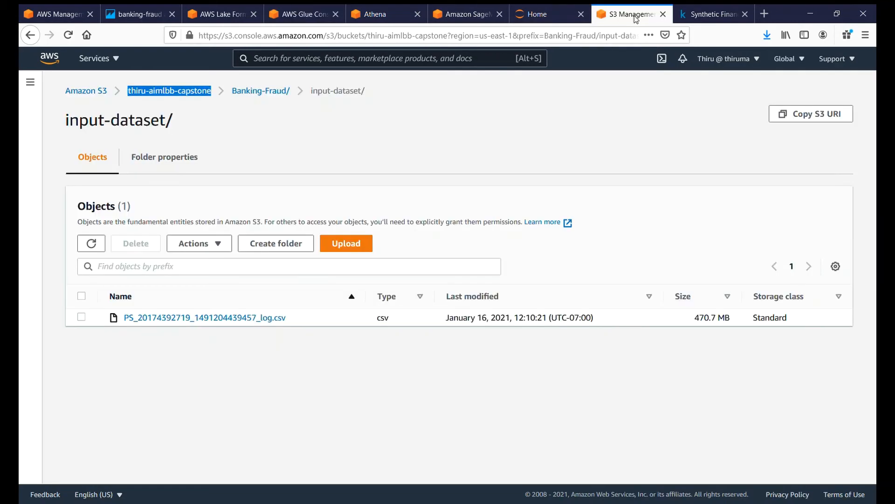
left_click(96, 94)
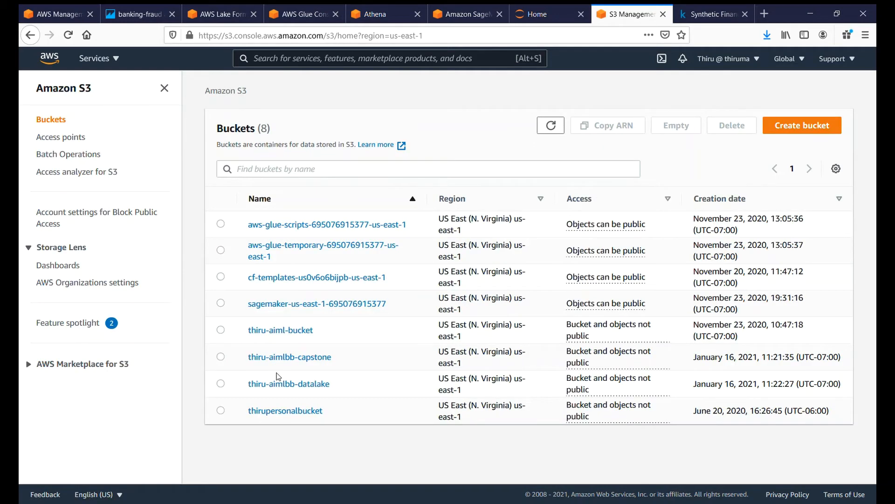
left_click(283, 384)
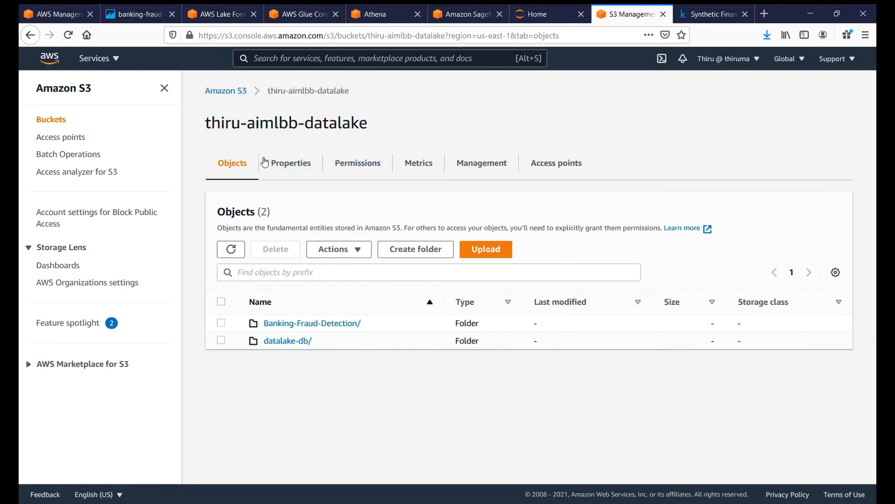
double_click(244, 124)
double_click(243, 123)
left_click_drag(208, 125, 386, 118)
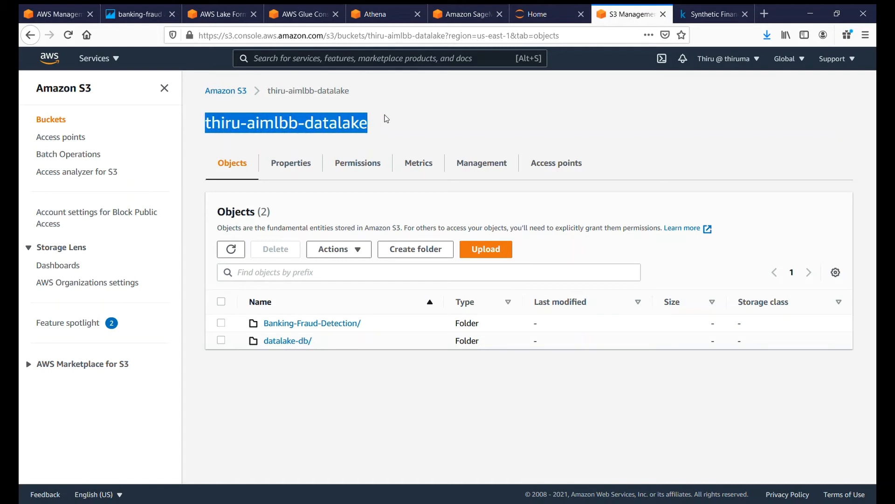
left_click(387, 120)
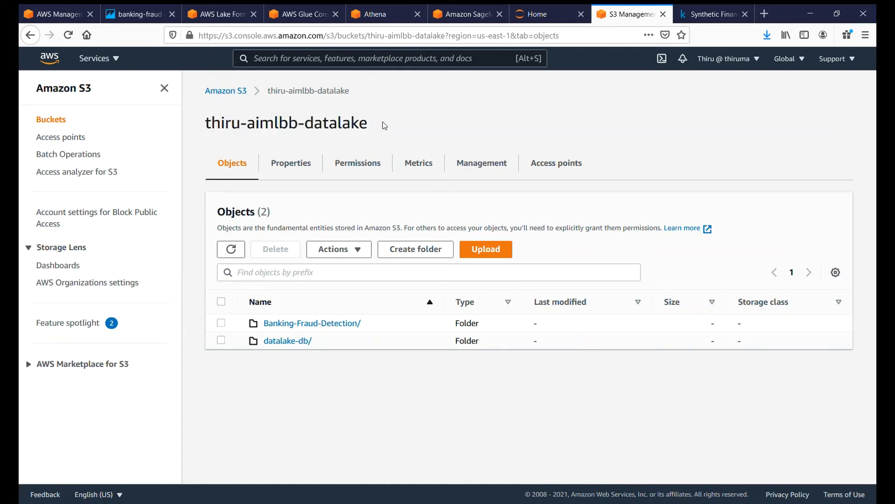
left_click(325, 324)
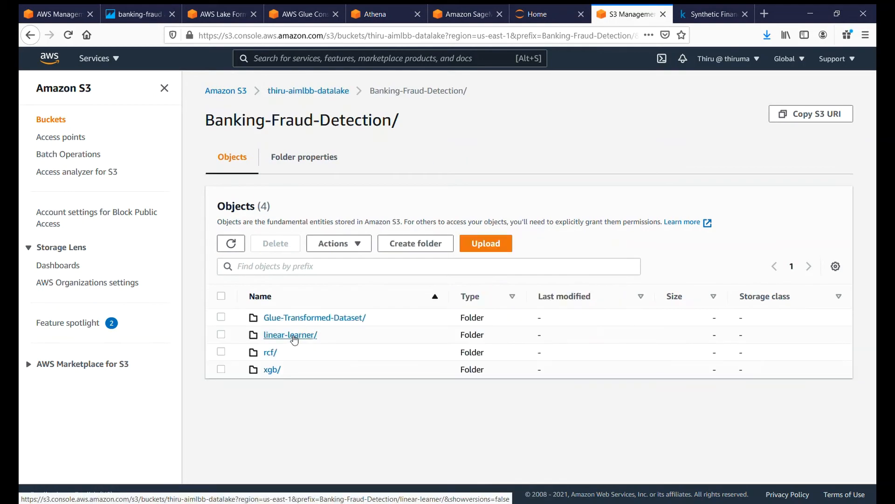
left_click(303, 318)
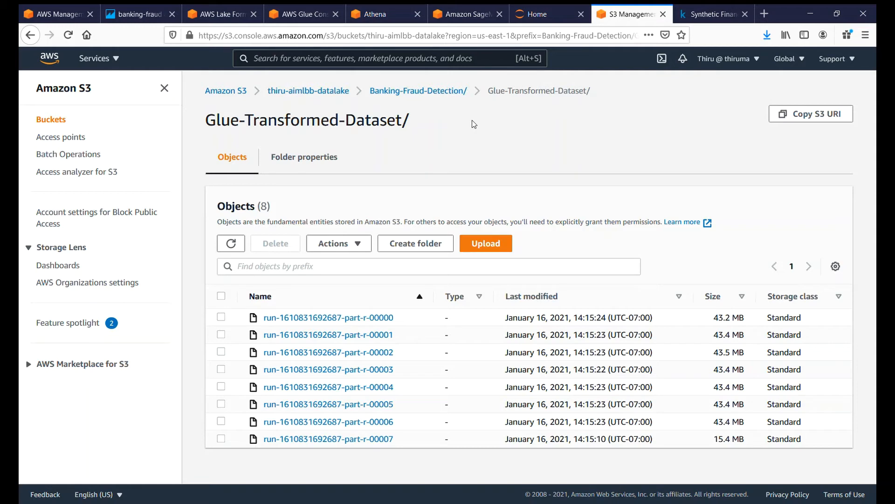
Step: Check the SageMaker notebook instances, switch to the Jupyter file list, and open the BankingFraudDetection-RCF notebook
left_click(455, 19)
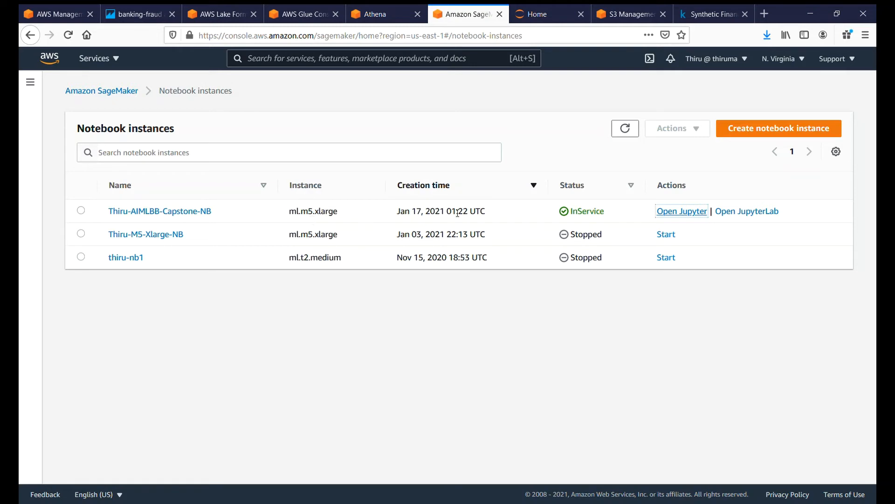
left_click(528, 17)
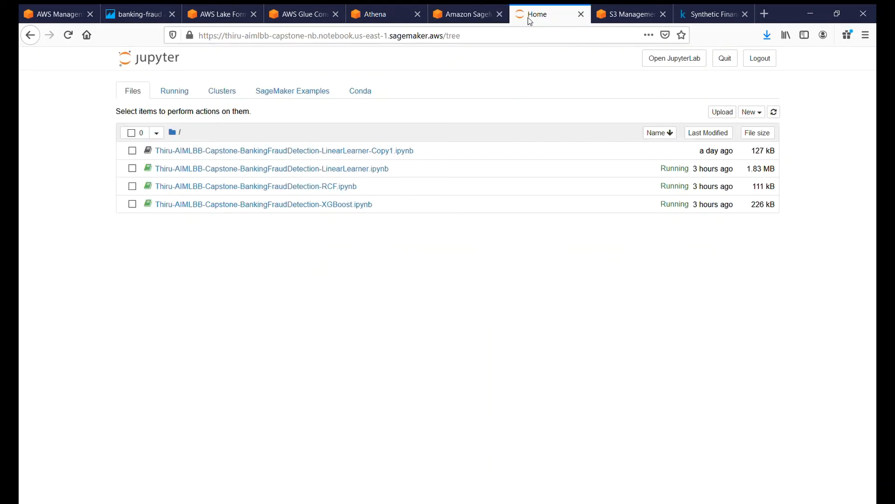
left_click(321, 186)
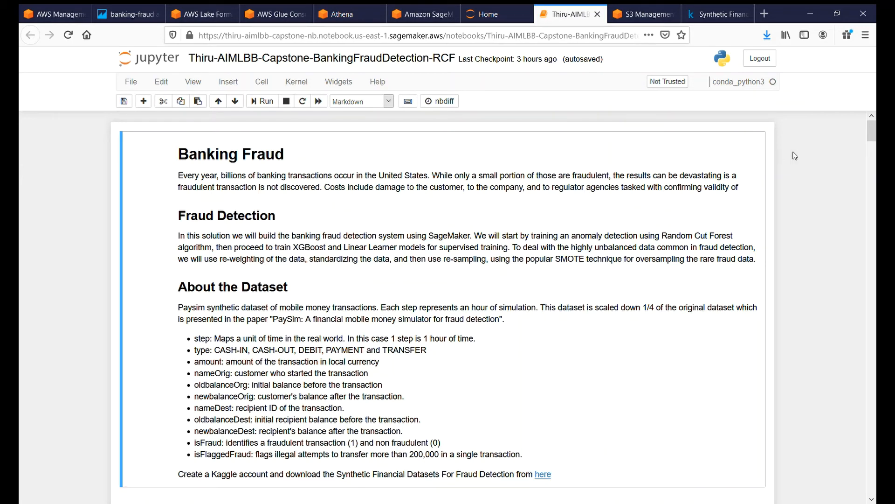
Step: Review the notebook's library setup and the Lake Formation dataset loading cell with its list of Glue-transformed files
left_click_drag(873, 129, 873, 170)
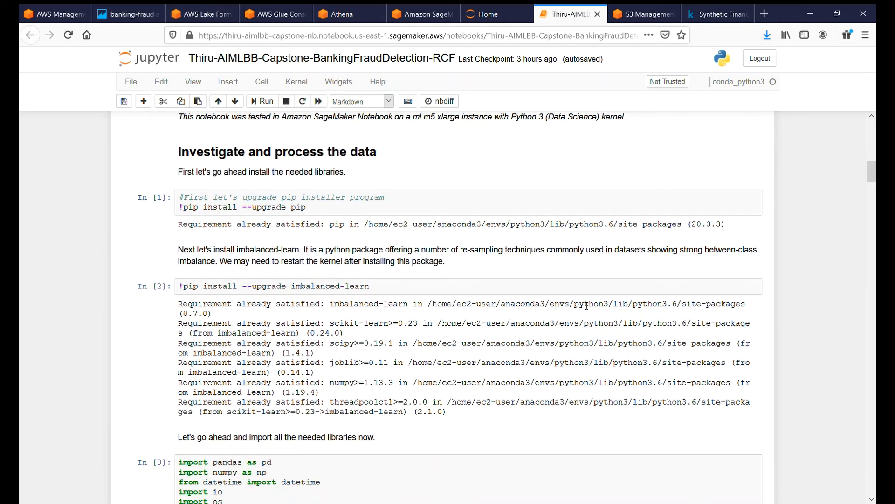
left_click_drag(869, 172, 873, 197)
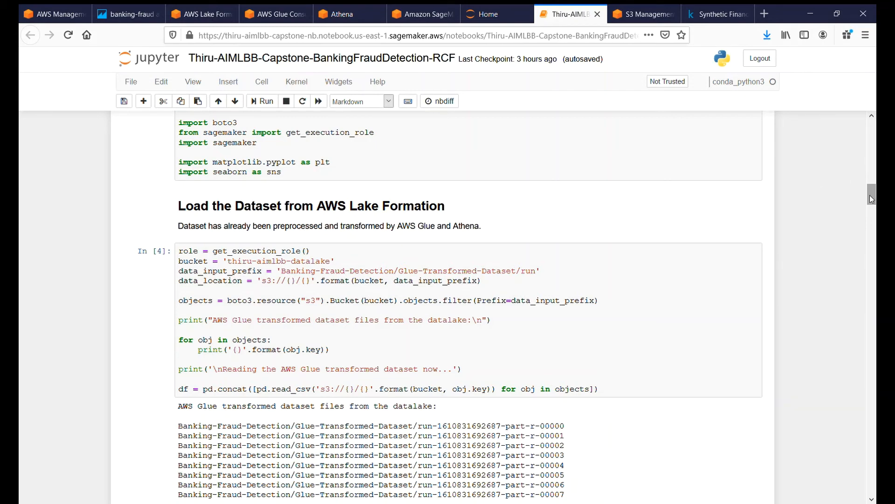
scroll(869, 195, "down", 3)
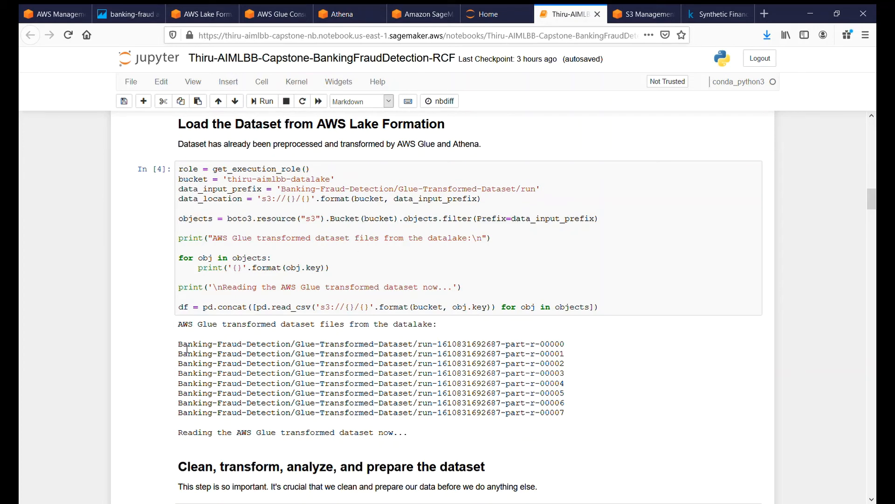
left_click_drag(179, 345, 586, 410)
left_click(578, 407)
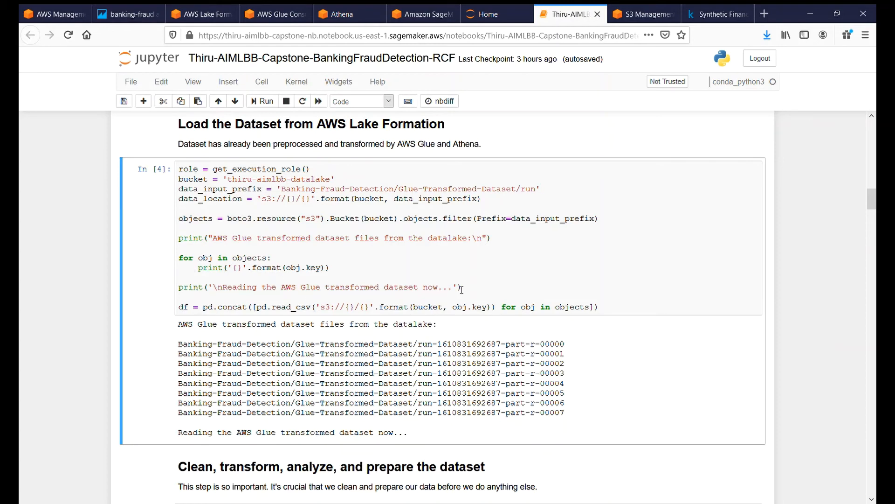
Step: Review the data preparation cells, from the dataset preview through correlation and one-hot encoding to the float32 array conversion
left_click_drag(872, 201, 872, 215)
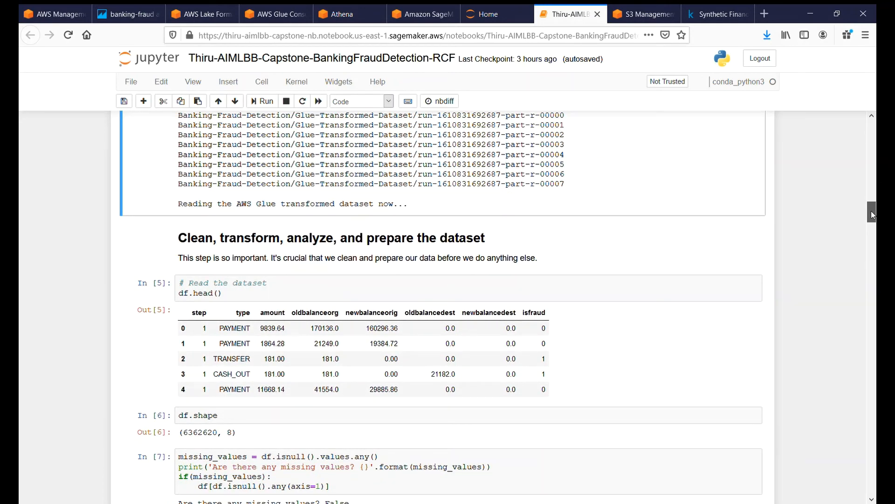
left_click_drag(872, 215, 872, 289)
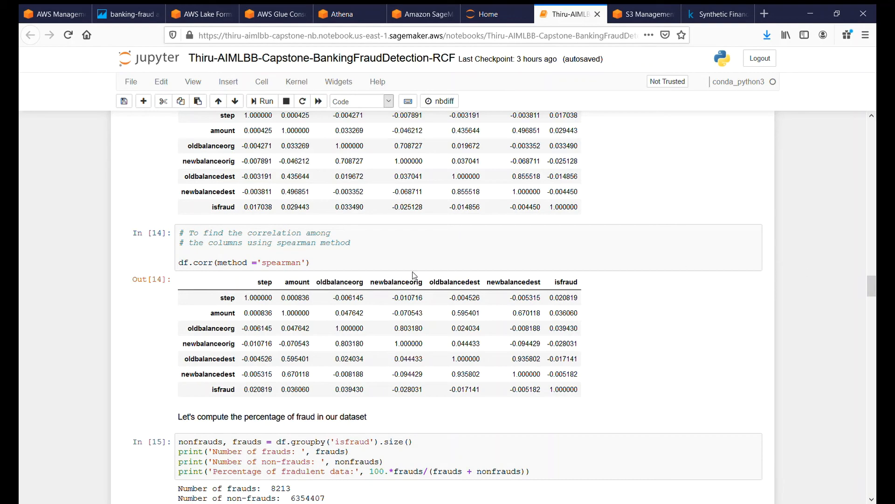
left_click_drag(869, 284, 875, 313)
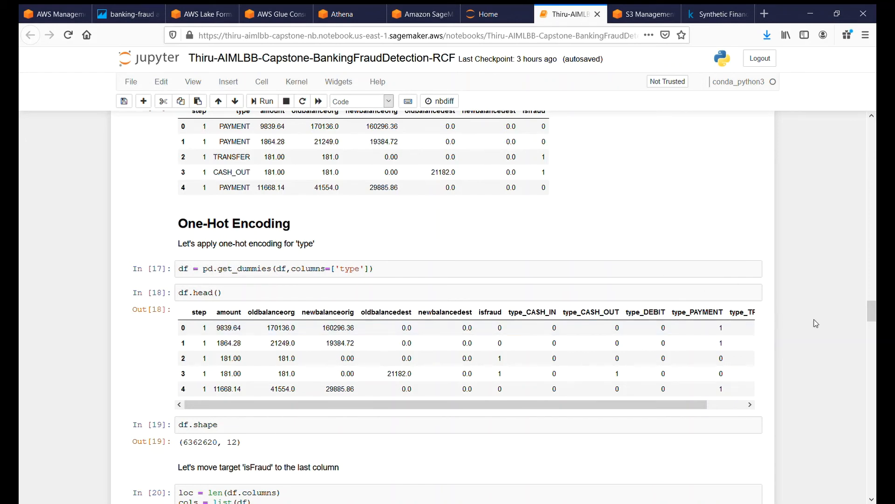
left_click_drag(872, 318, 872, 339)
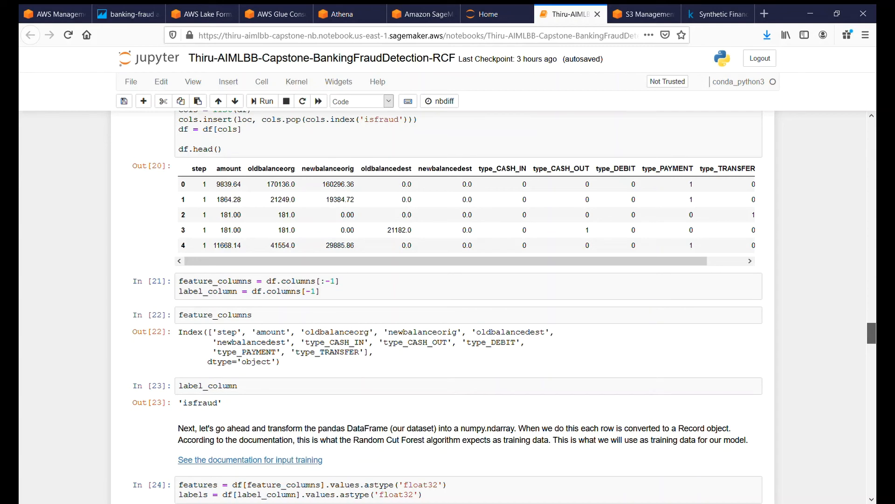
left_click_drag(872, 339, 872, 353)
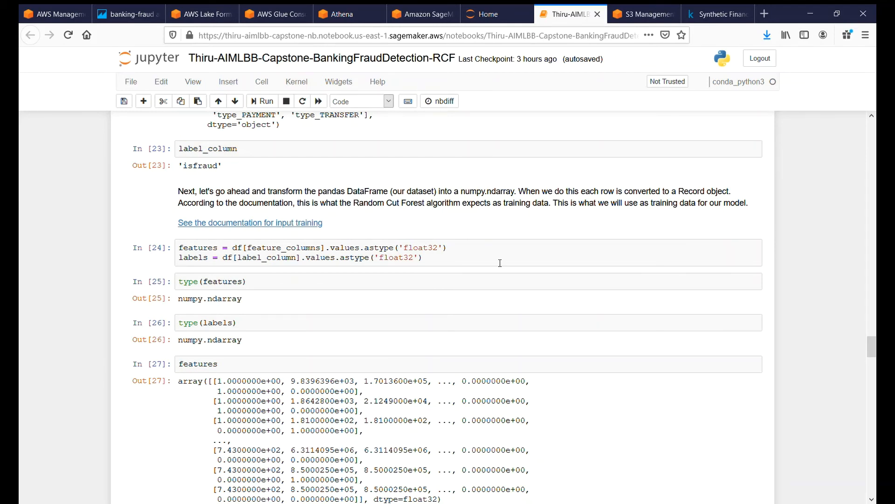
Step: Review the train/test split, the Random Cut Forest hyperparameters, and the managed spot training configuration
left_click_drag(871, 345, 875, 373)
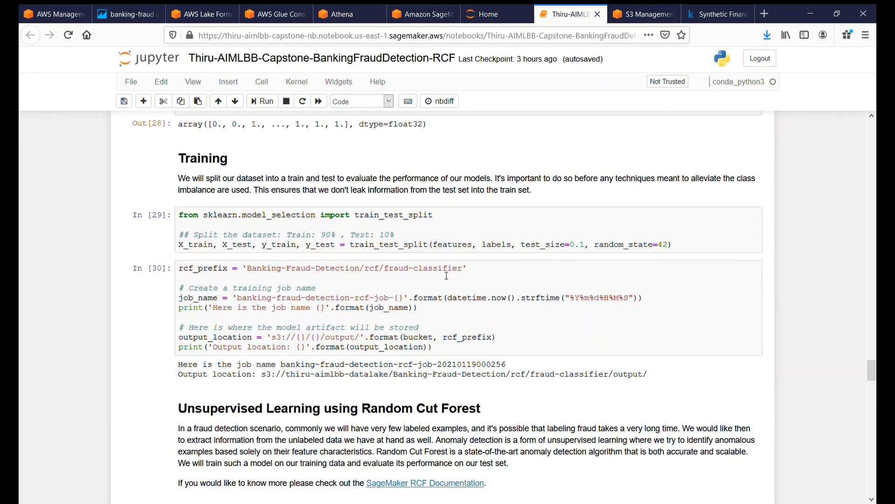
left_click_drag(874, 371, 874, 395)
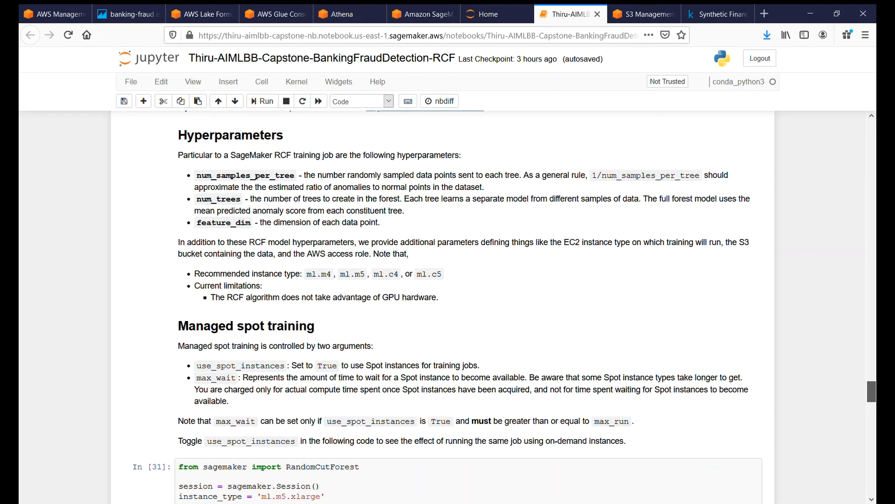
scroll(267, 223, "down", 4)
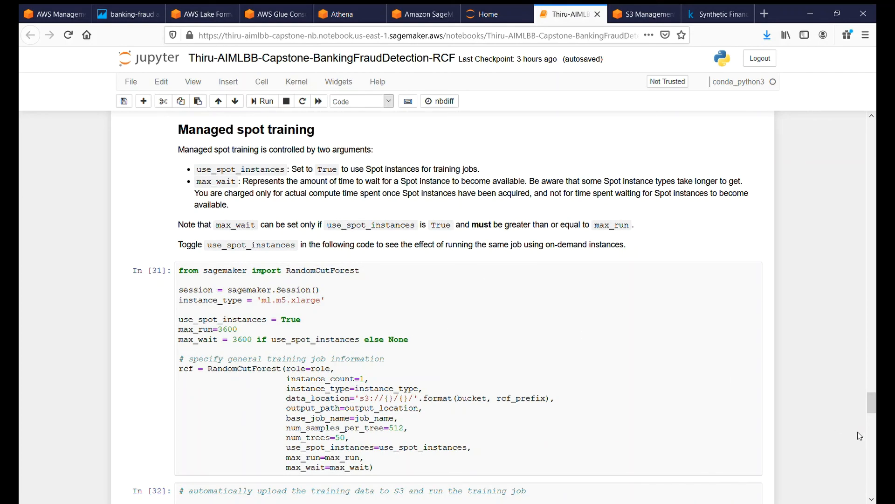
Step: Examine the end of the rcf.fit training output, highlighting the billable seconds and the managed spot training savings
left_click_drag(869, 402, 869, 422)
left_click_drag(759, 179, 760, 359)
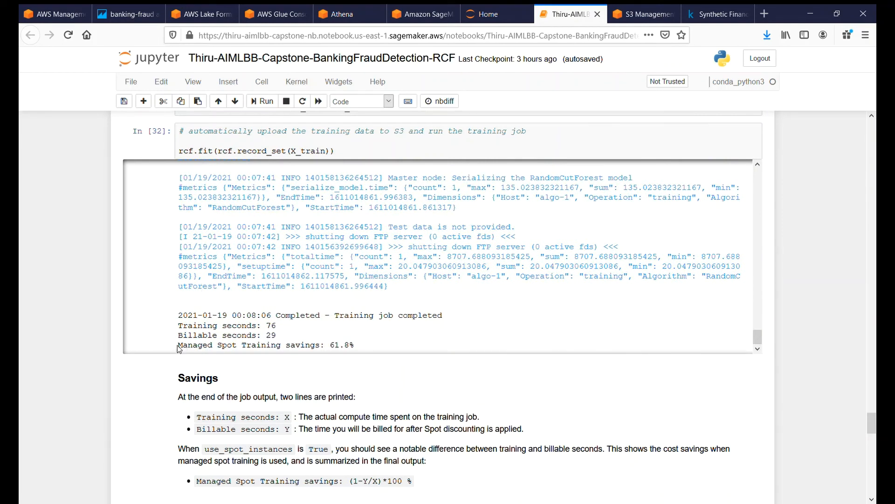
left_click_drag(290, 346, 361, 349)
left_click(360, 349)
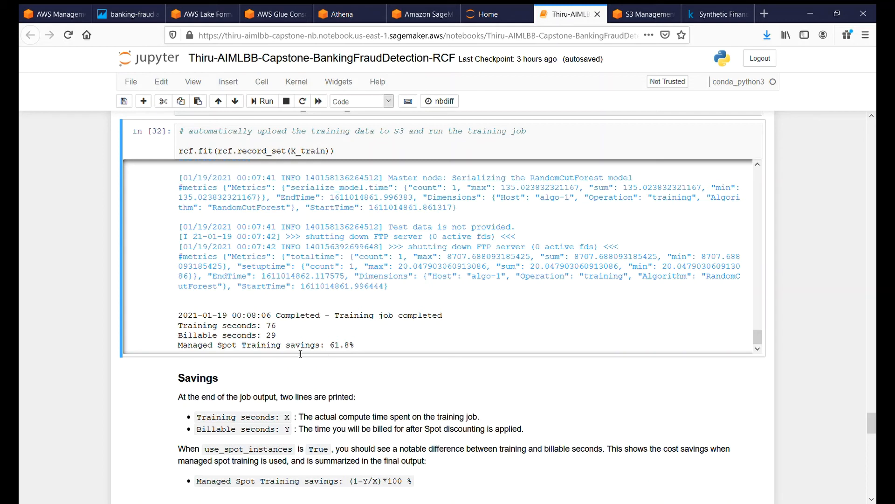
left_click_drag(178, 325, 178, 344)
double_click(272, 336)
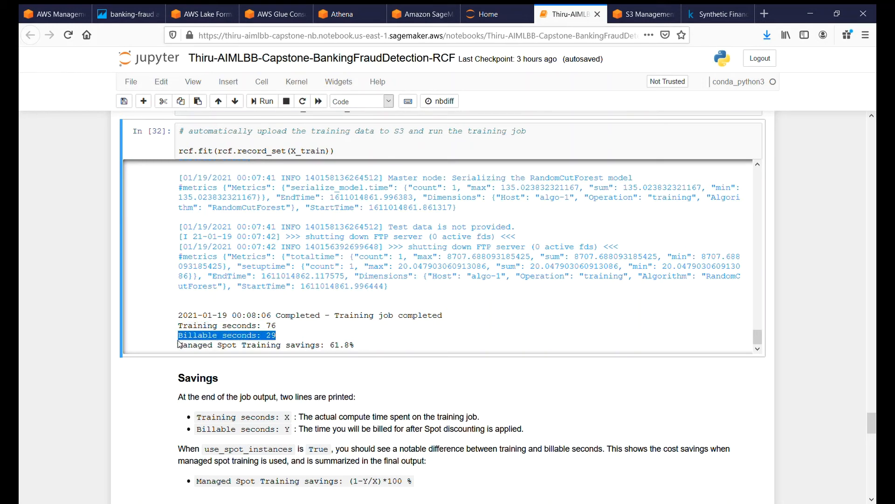
left_click(288, 332)
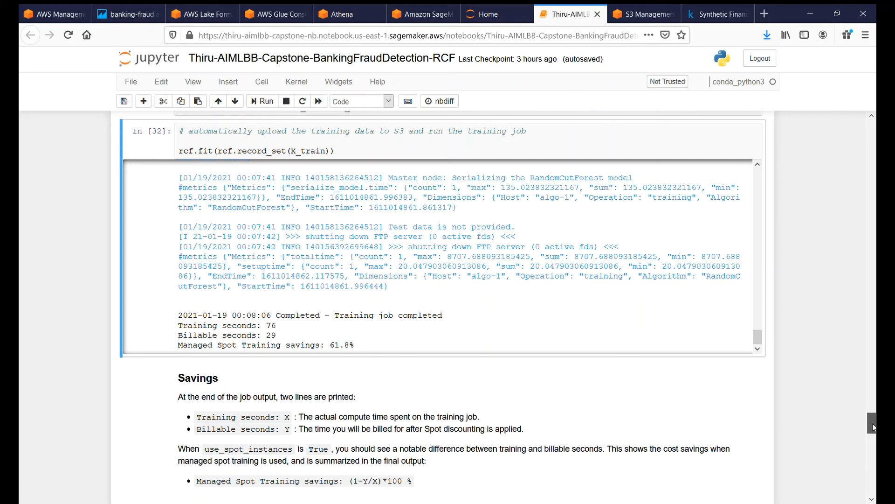
Step: Review the rcf.deploy cell and the fraud versus not-fraud score plot, and close the RCF notebook
left_click_drag(875, 432, 875, 444)
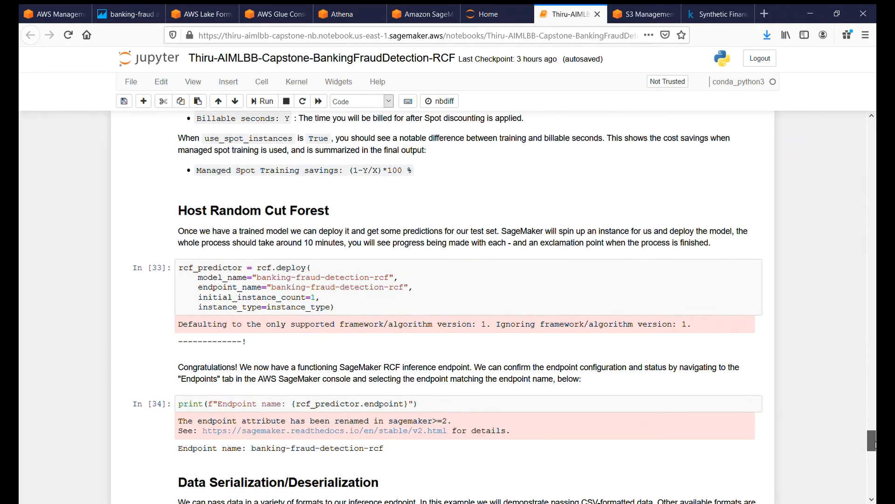
left_click_drag(877, 445, 877, 446)
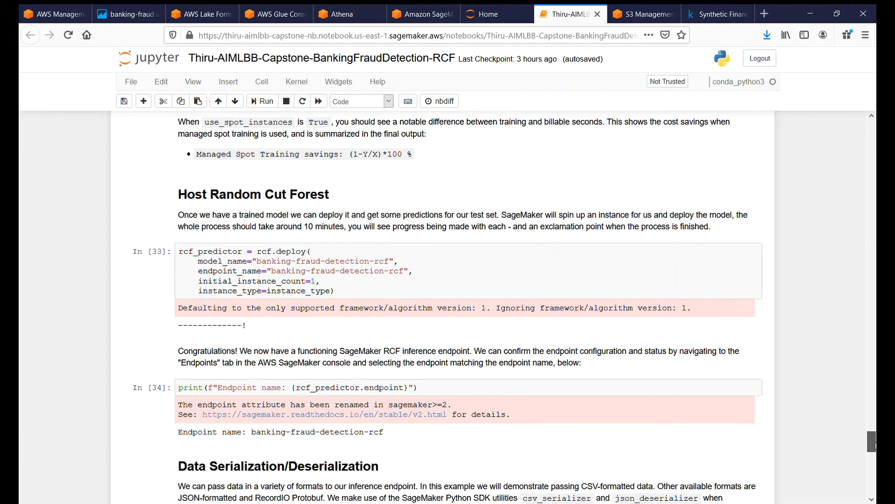
double_click(290, 257)
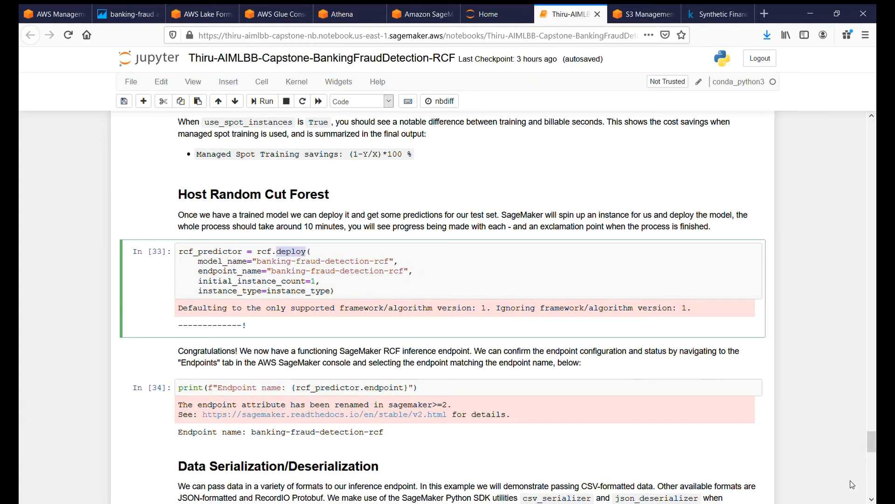
left_click_drag(874, 441, 875, 478)
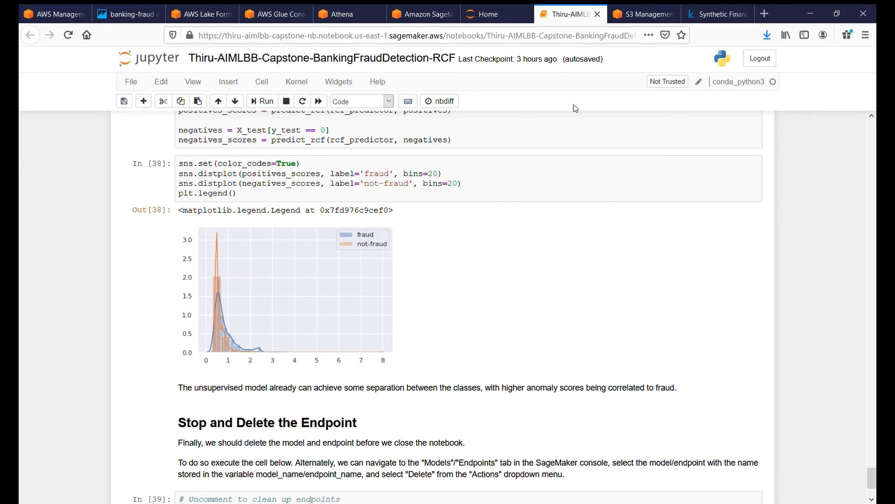
left_click(597, 13)
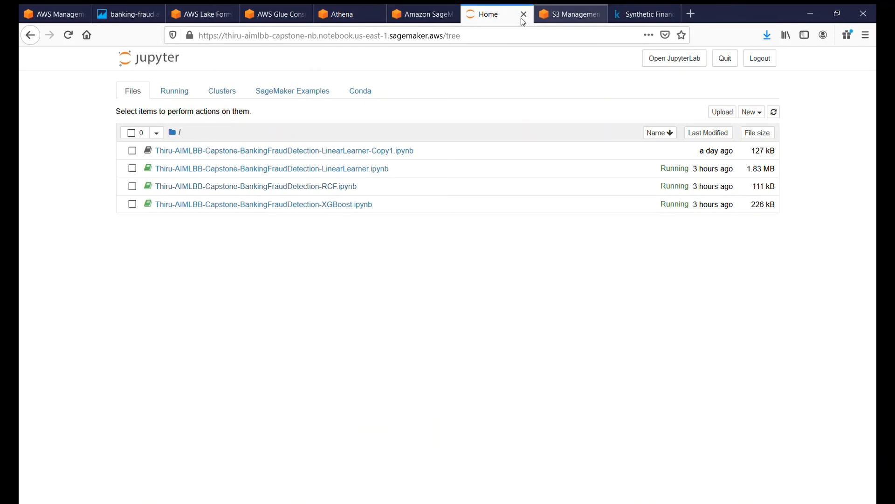
Step: Open the XGBoost notebook and review its steps outline and the conversion of features and labels to float32 arrays
left_click(247, 206)
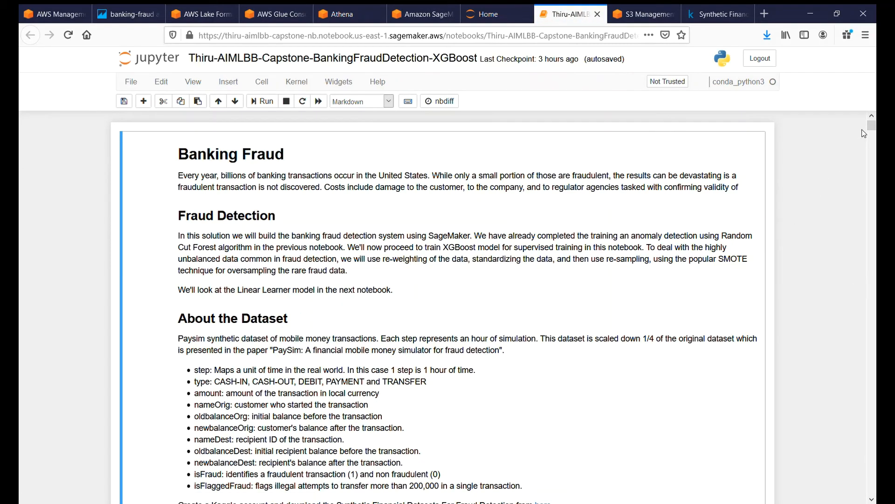
left_click_drag(872, 130, 872, 140)
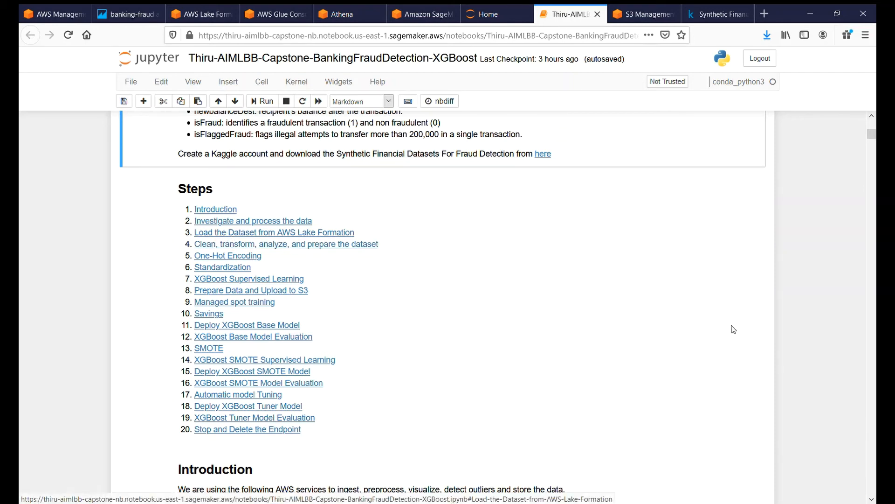
left_click_drag(872, 135, 876, 233)
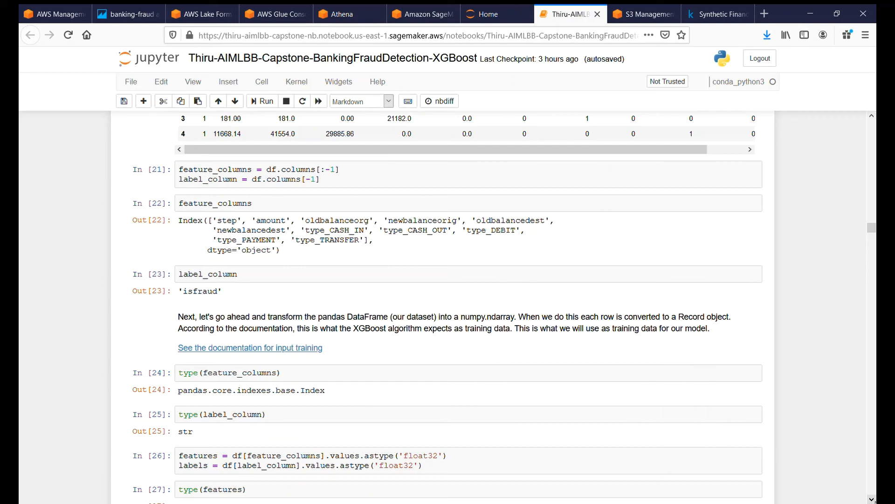
left_click_drag(872, 499, 872, 499)
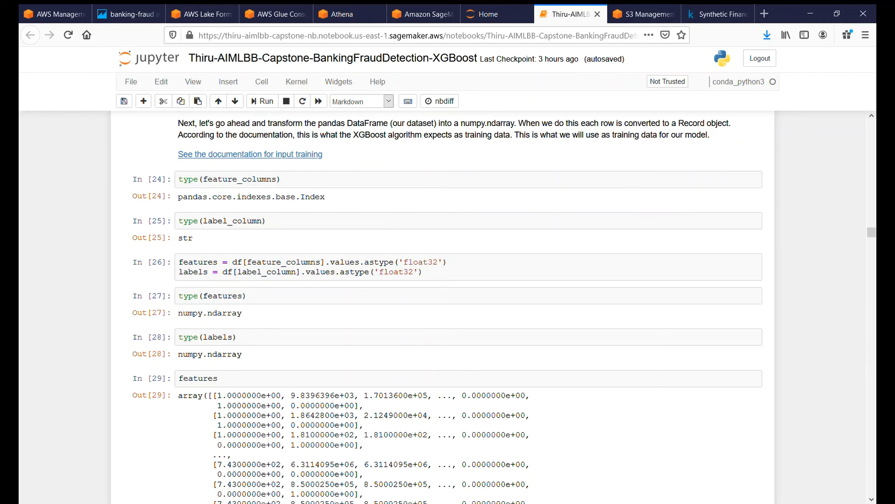
Step: Review the train, validation and test split and the StandardScaler standardization cell, comparing X_train with X_train_scaled
left_click_drag(871, 233, 872, 246)
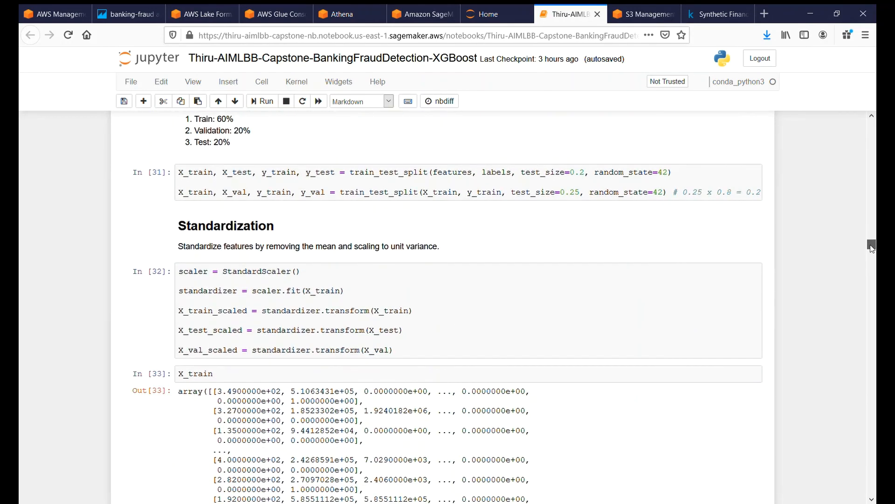
double_click(247, 279)
left_click(437, 319)
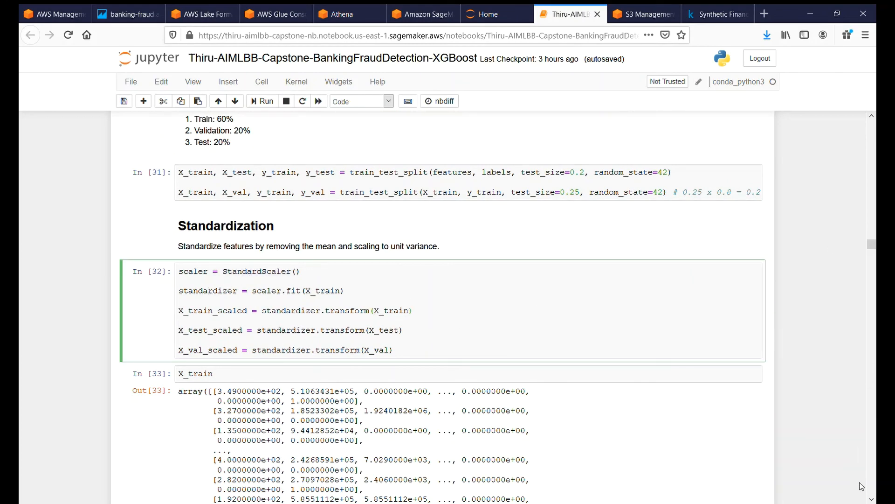
scroll(870, 499, "down", 12)
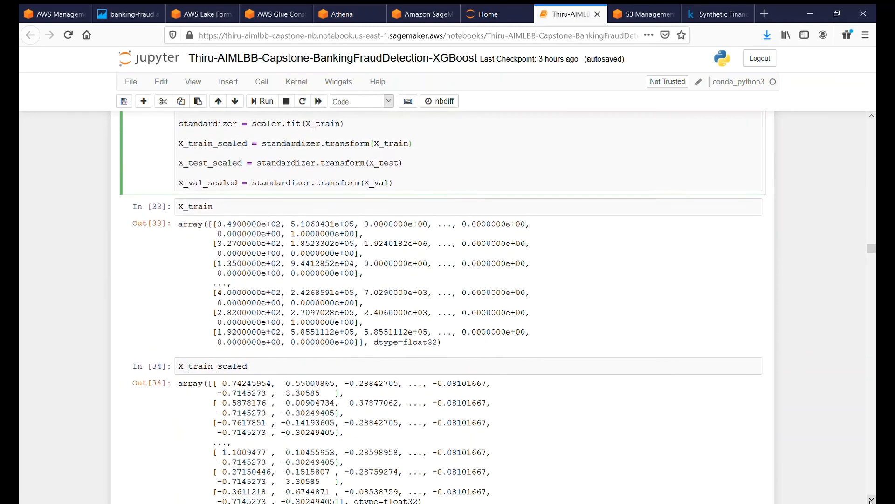
Step: Review the libsvm data preparation and S3 upload cells and the XGBoost hyperparameters with their explanations
scroll(871, 499, "down", 9)
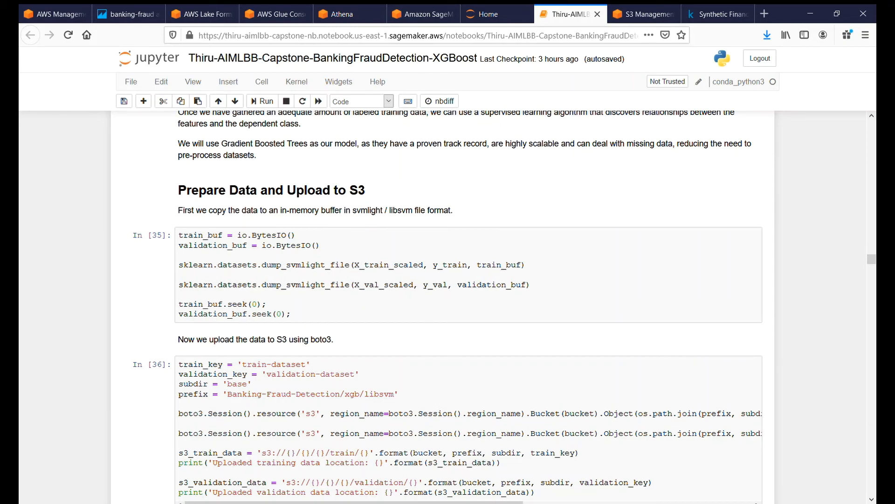
left_click(872, 499)
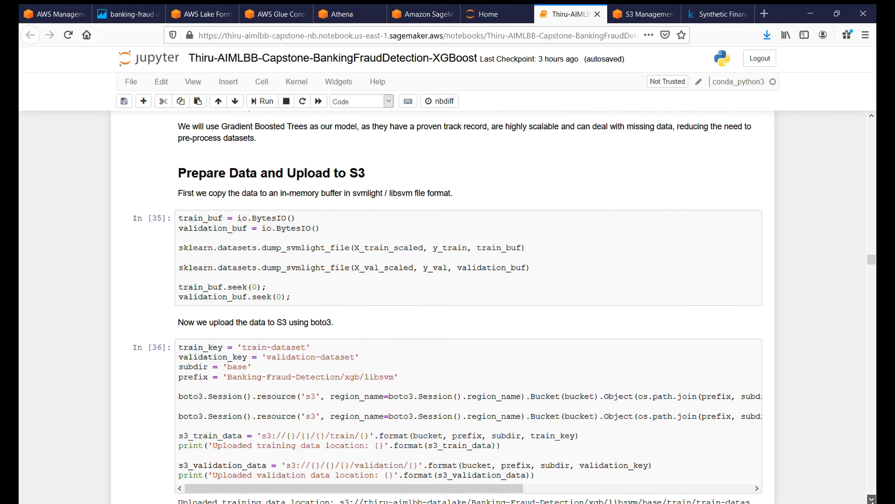
left_click_drag(872, 498, 872, 498)
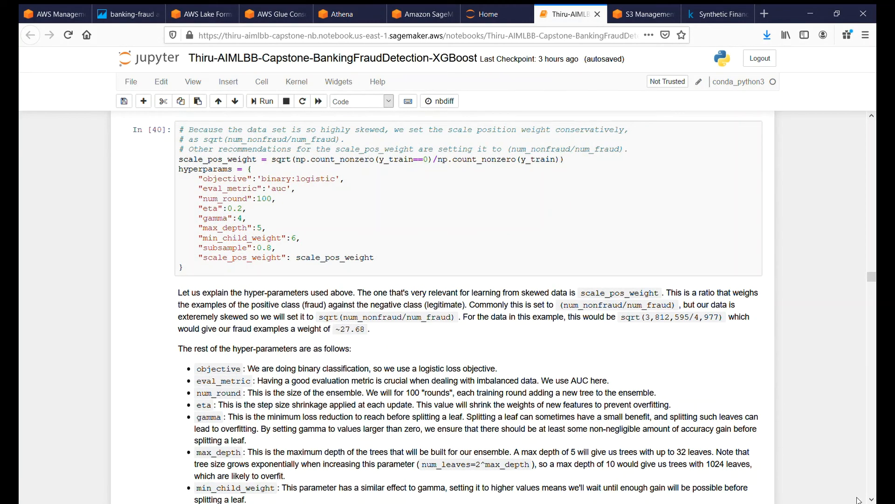
left_click(871, 500)
Step: Examine the managed spot training section and the xgb_base estimator cell, highlighting the use_spot_instances, max_run and max_wait settings
scroll(194, 199, "down", 5)
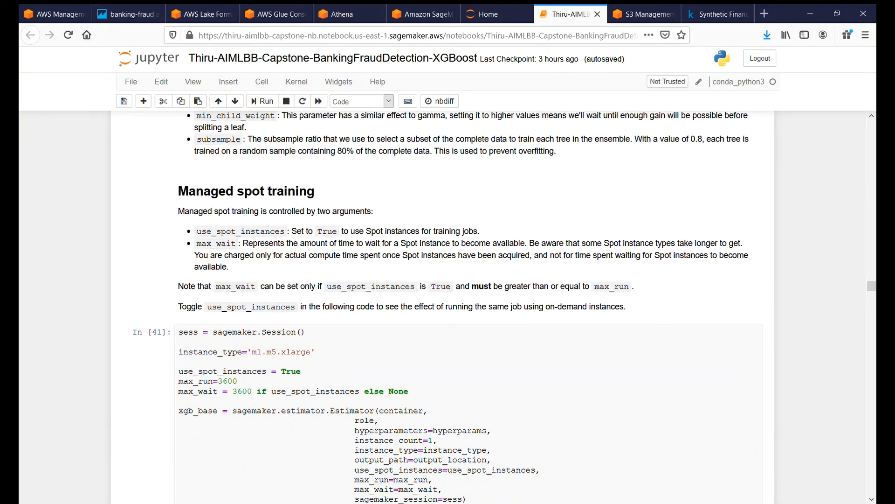
scroll(157, 222, "down", 3)
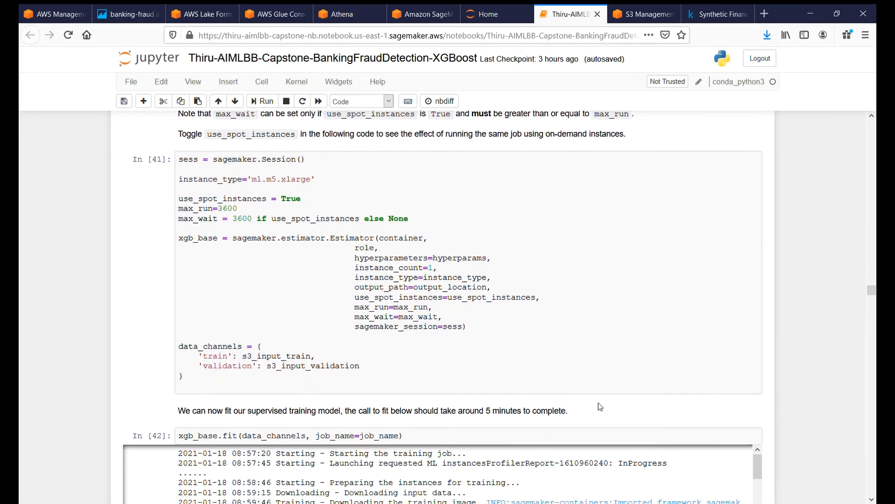
left_click_drag(179, 196, 446, 219)
left_click_drag(355, 295, 542, 305)
left_click(542, 305)
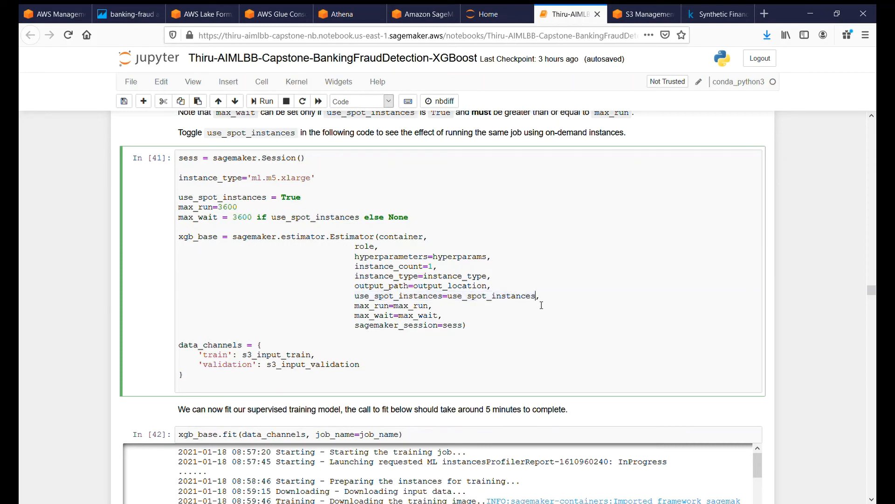
Step: Examine the end of the xgb_base.fit output for spot savings, and the base model's confusion matrix and classification report
left_click_drag(872, 289, 874, 294)
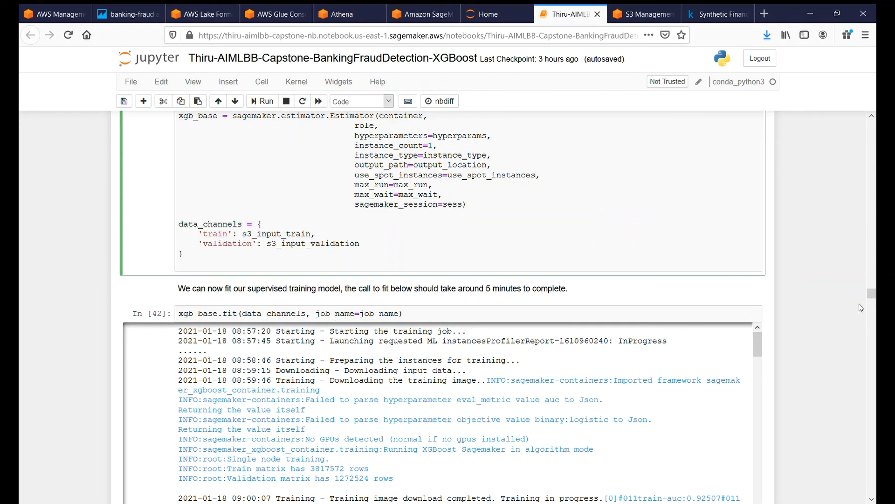
left_click_drag(870, 293, 874, 303)
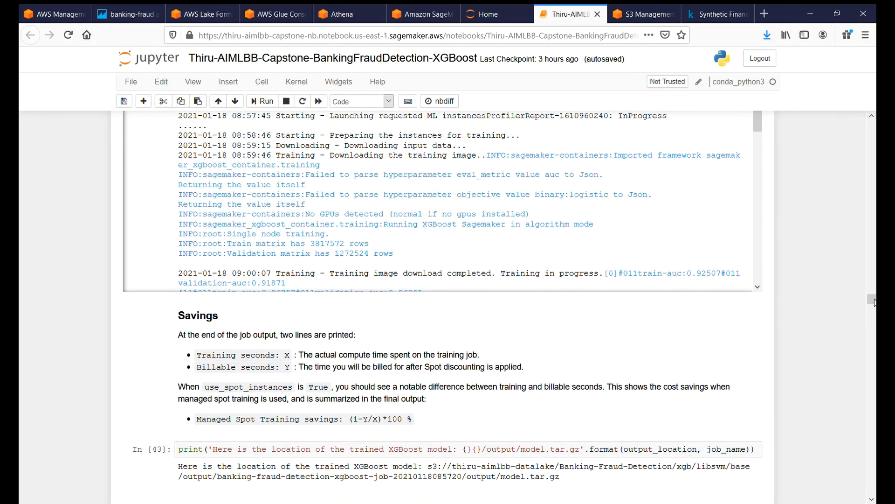
left_click_drag(758, 124, 765, 299)
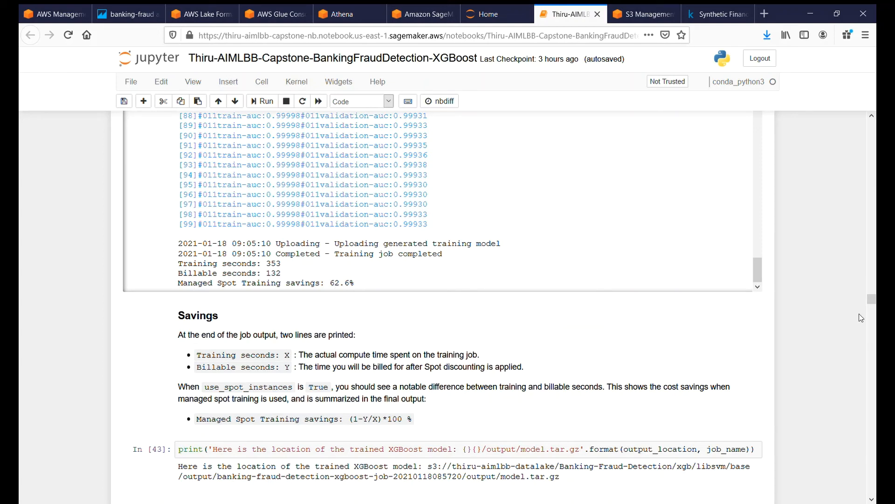
left_click_drag(872, 299, 872, 321)
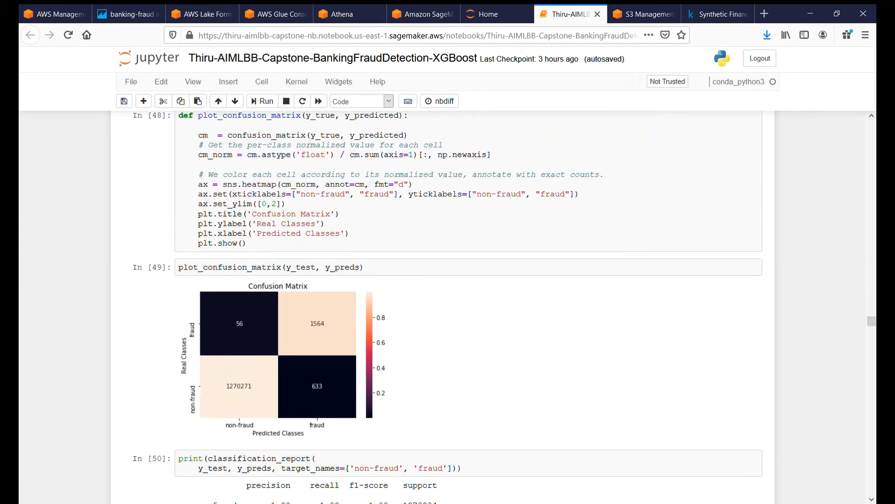
left_click_drag(871, 500, 872, 500)
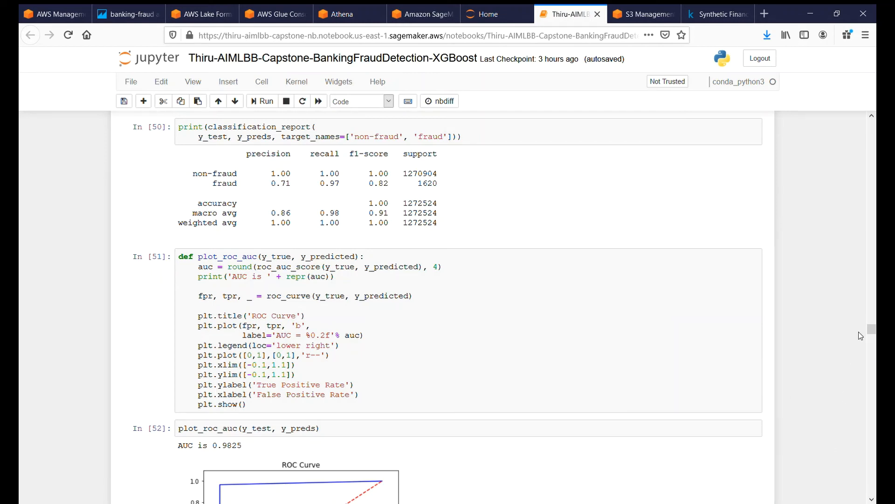
Step: Review the SMOTE oversampling section and the end of the smote_xgb.fit training output
left_click_drag(872, 330, 874, 357)
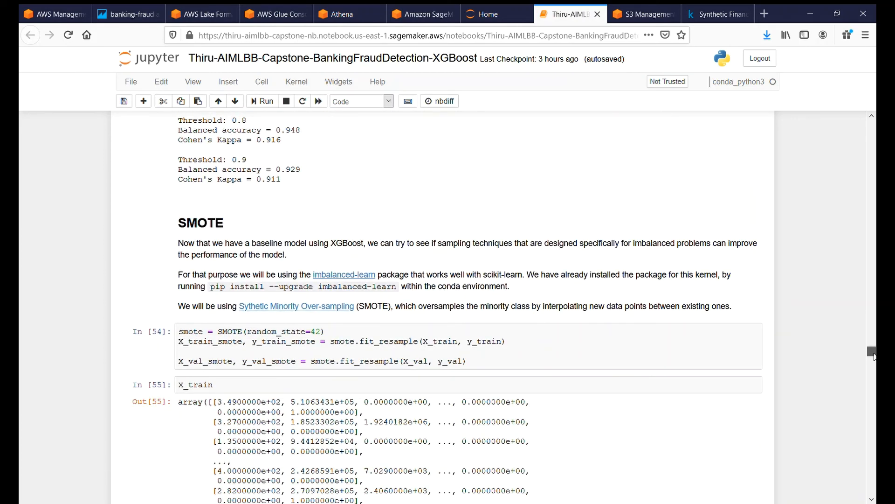
left_click_drag(874, 357, 874, 400)
left_click_drag(758, 293, 763, 467)
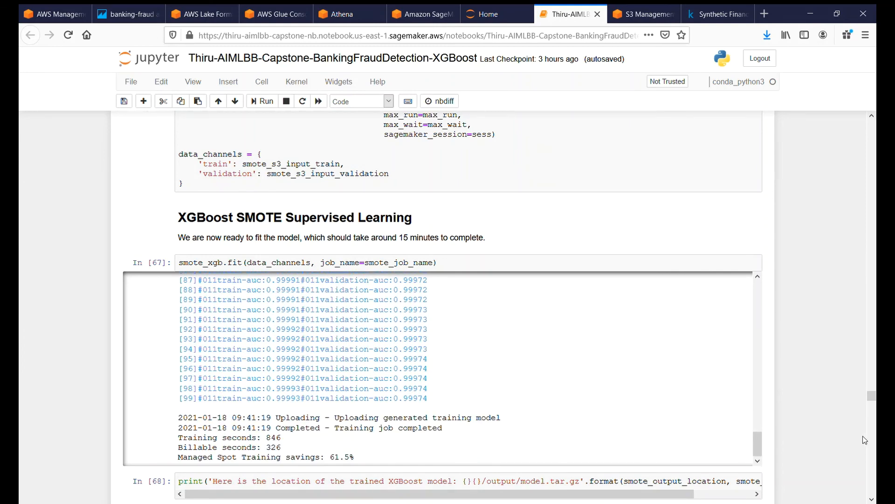
Step: Review the automatic model tuning section, covering the hyperparameter ranges, the objective metric, and the HyperparameterTuner job definition and fit call
left_click_drag(872, 395, 872, 437)
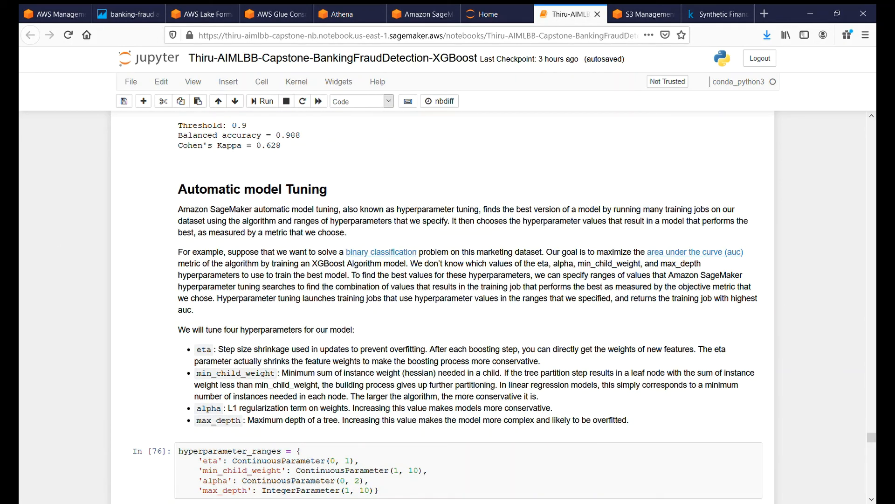
left_click_drag(871, 438, 873, 442)
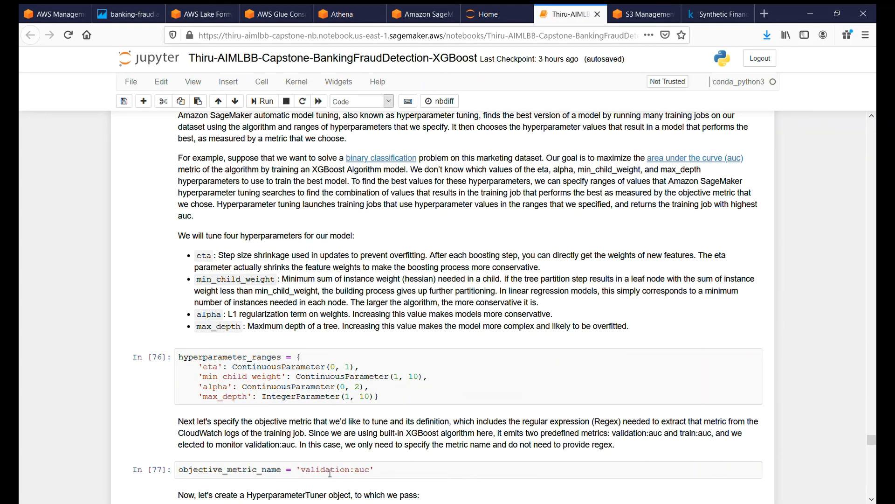
left_click(872, 499)
scroll(235, 266, "down", 7)
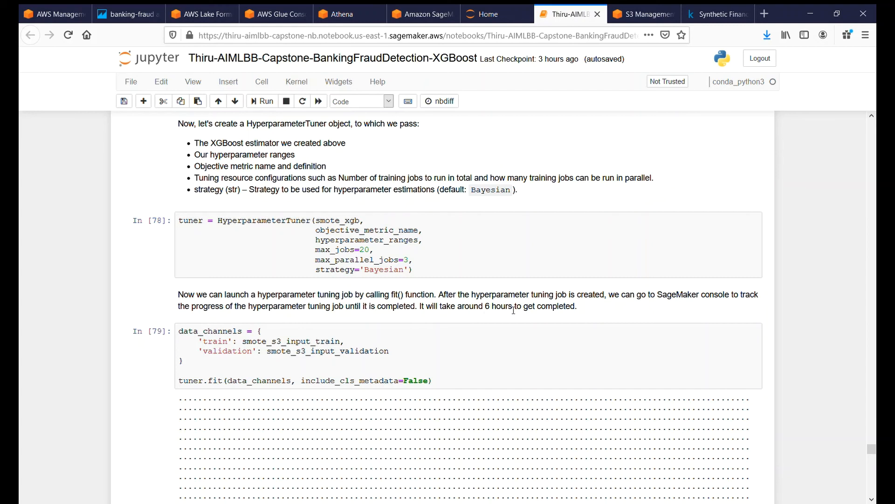
left_click_drag(873, 450, 874, 452)
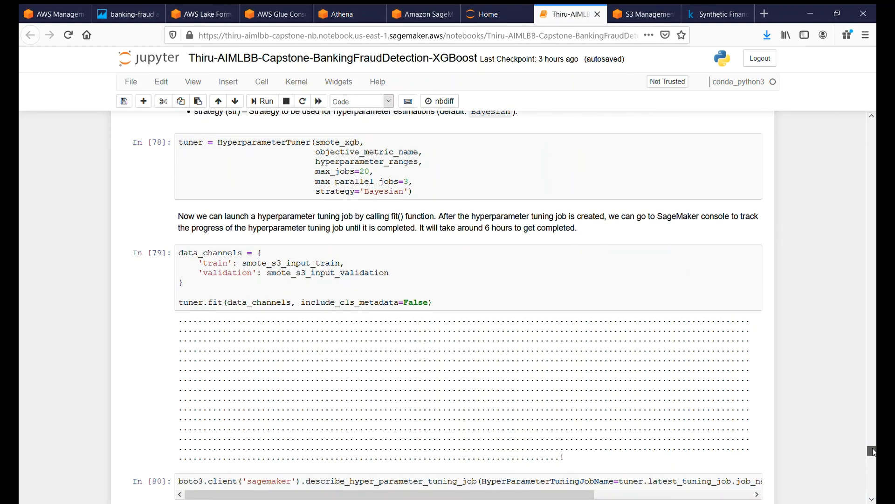
left_click_drag(873, 452, 873, 452)
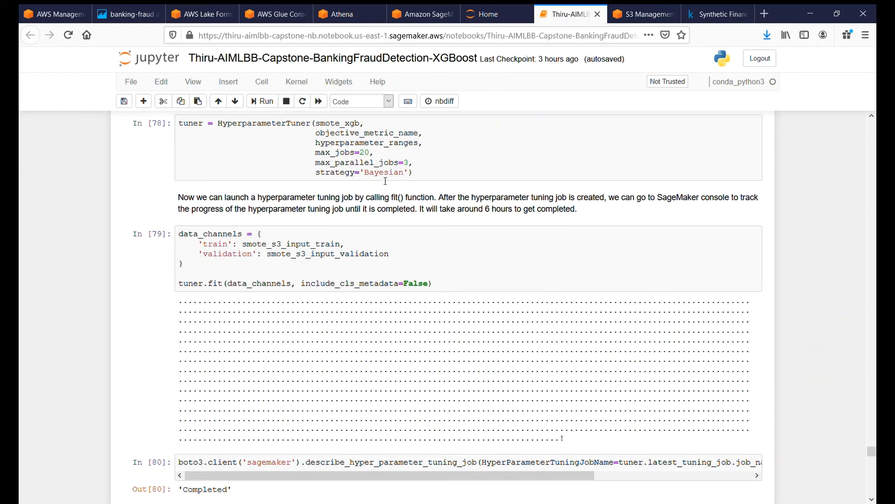
Step: Review the tuner model's deployment and evaluation results through the endpoint cleanup cell, and close the XGBoost notebook
left_click_drag(870, 451, 870, 459)
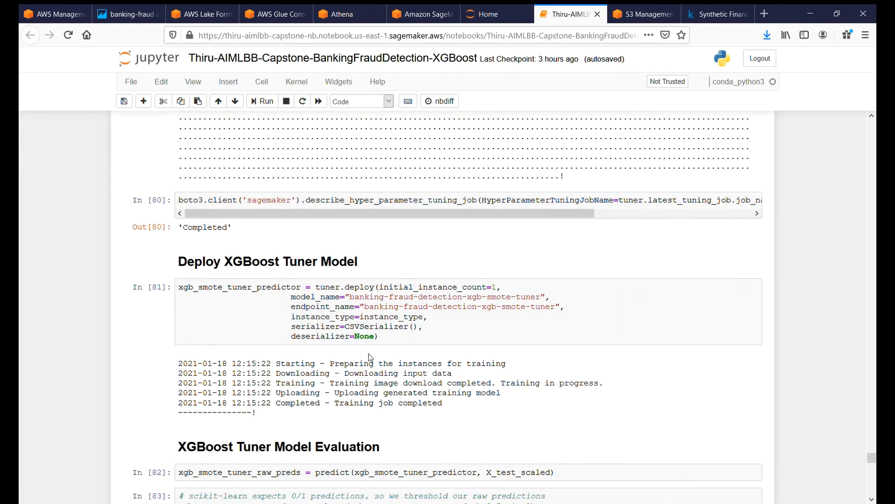
left_click_drag(875, 466, 874, 473)
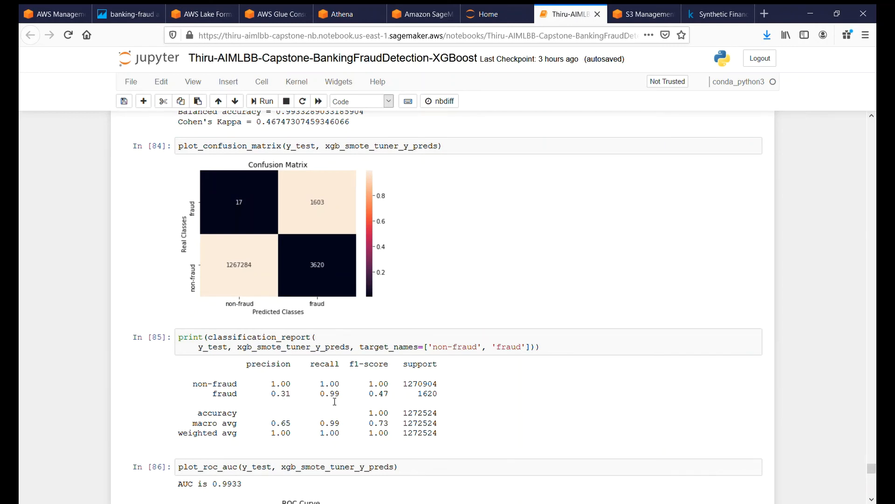
left_click_drag(872, 471, 875, 496)
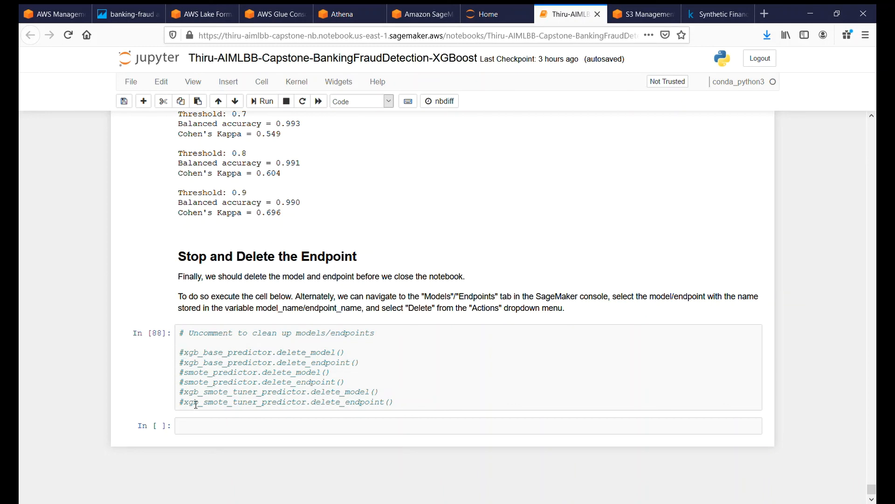
left_click(596, 15)
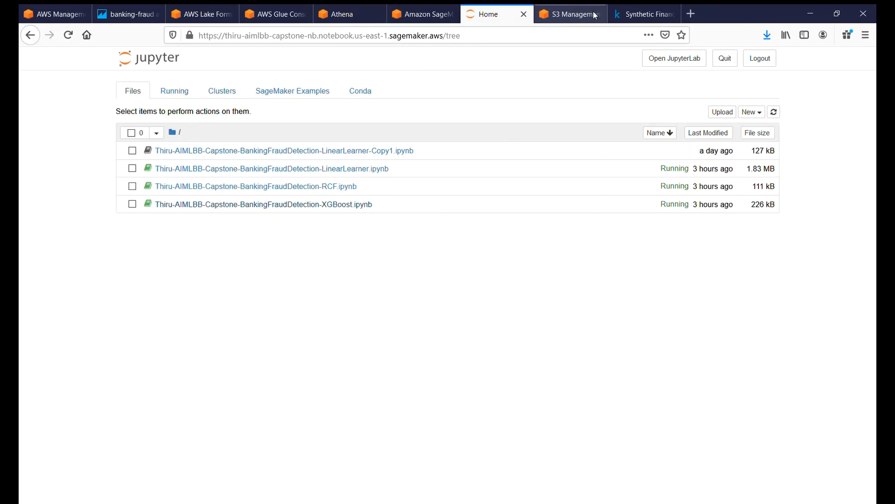
Step: Open the original LinearLearner notebook, not the copy, and review its introduction and steps outline
left_click(363, 169)
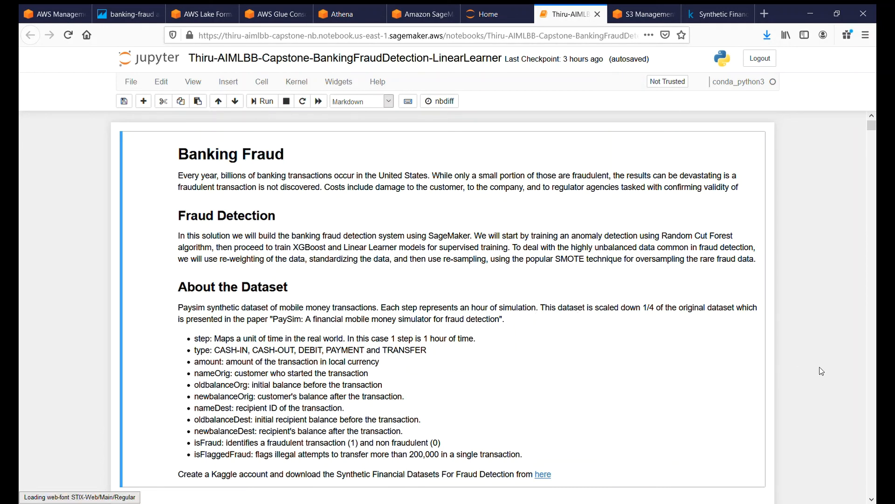
key("Down")
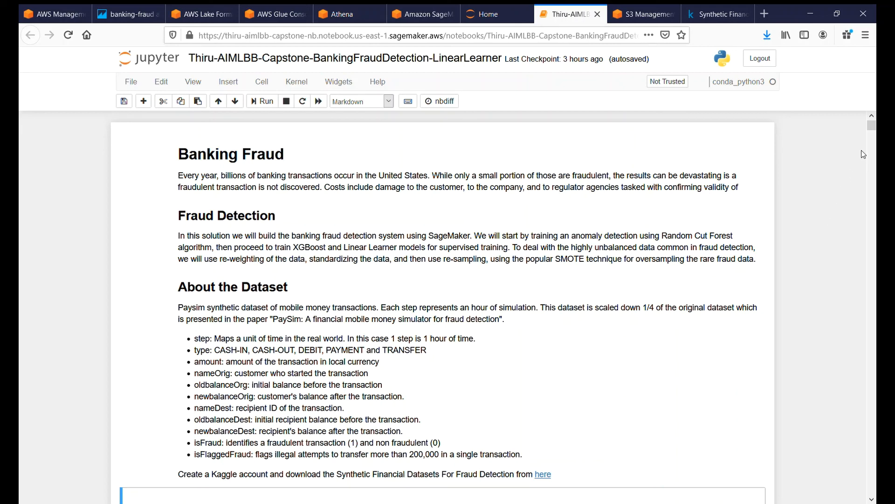
left_click_drag(871, 124, 872, 136)
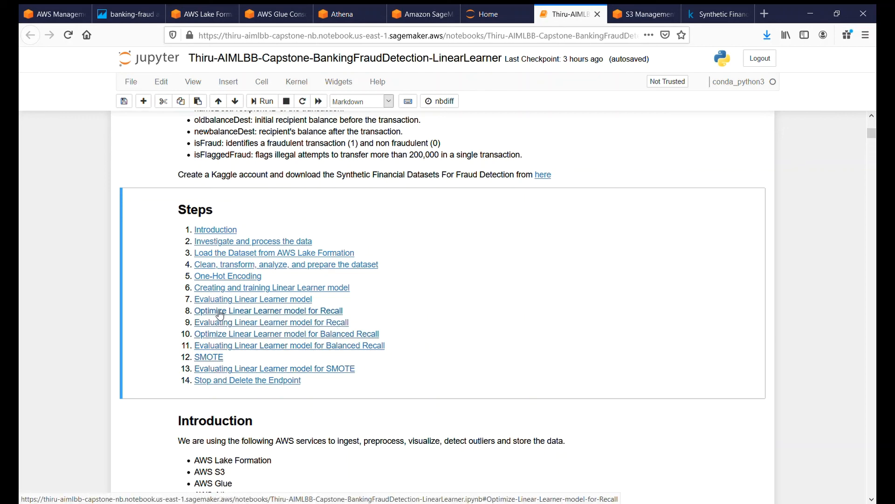
Step: Go to the section on creating and training the Linear Learner model and review its data split, recordIO protobuf upload, and estimator configuration
left_click(240, 290)
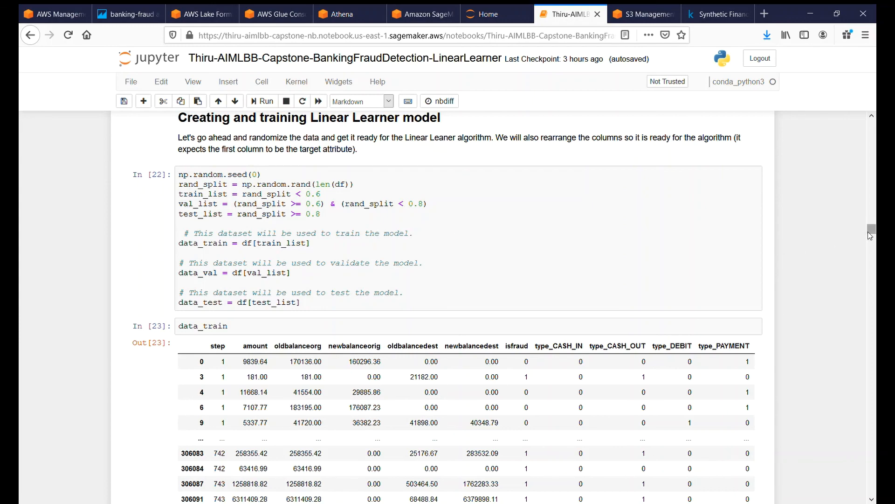
left_click_drag(871, 231, 872, 267)
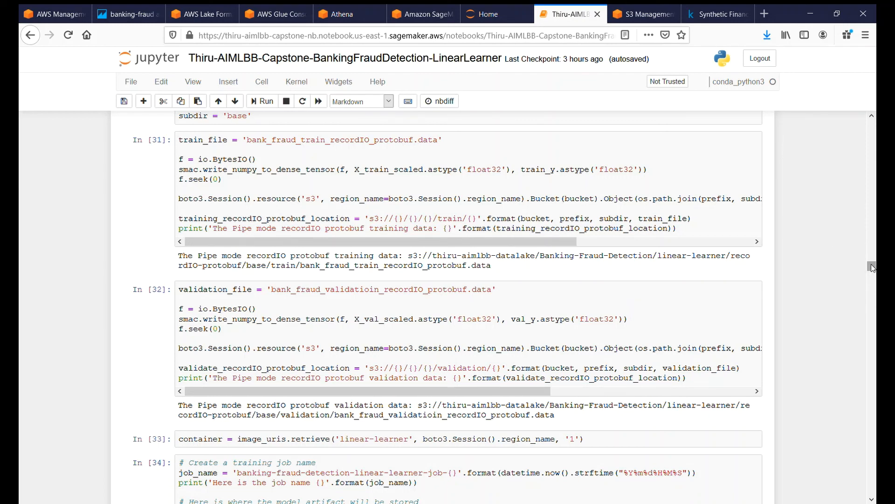
left_click_drag(871, 267, 871, 280)
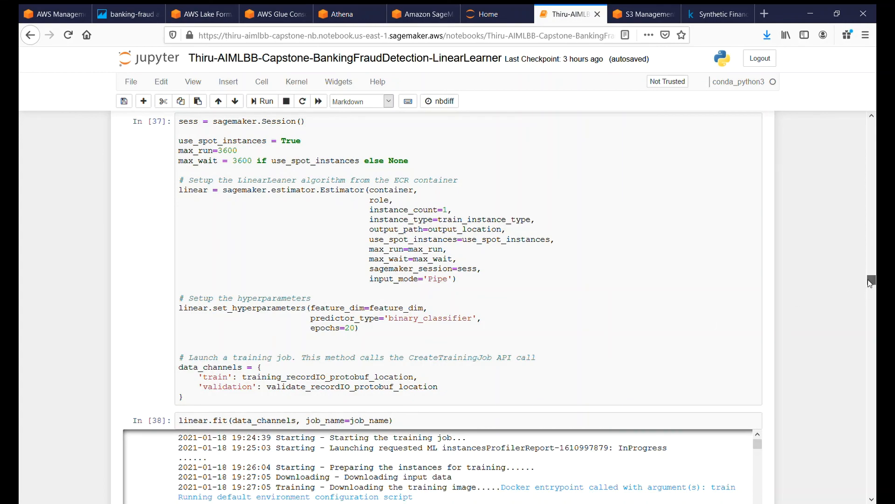
Step: Review the Linear Learner training job output through its final log lines, highlighting the Managed Spot Training savings, and check the model deployment cell
left_click_drag(871, 283, 871, 291)
scroll(758, 181, "down", 5)
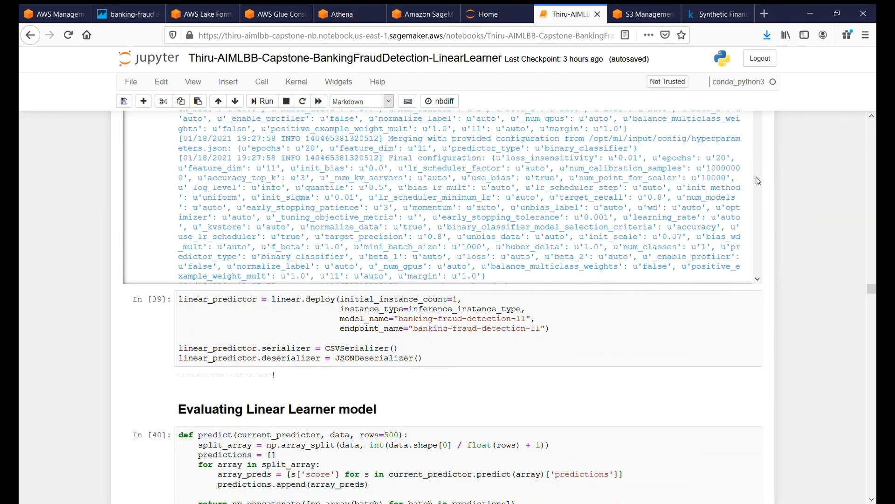
scroll(758, 181, "down", 5)
left_click_drag(872, 288, 872, 286)
left_click_drag(758, 196, 758, 359)
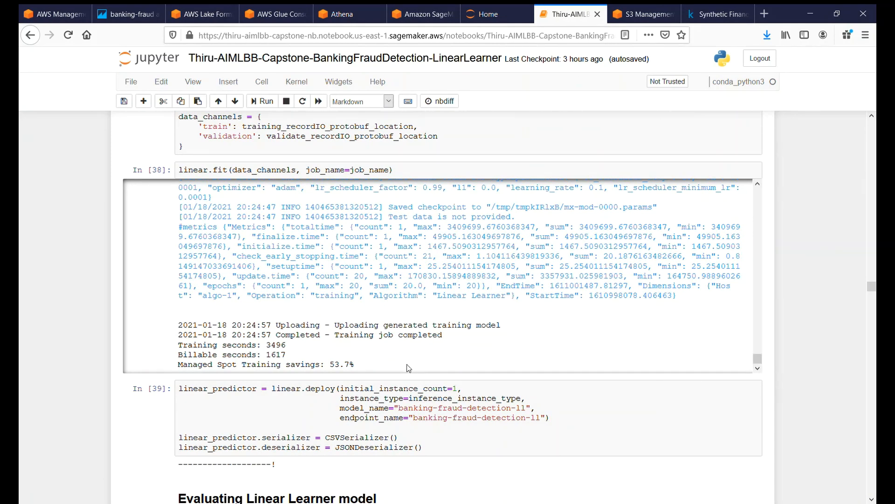
left_click_drag(331, 365, 366, 365)
left_click(367, 365)
Step: Review the balanced recall optimization section, highlighting the example weight, selection criteria and target recall hyperparameters, and the fraud recall in its classification report
left_click_drag(872, 285, 875, 389)
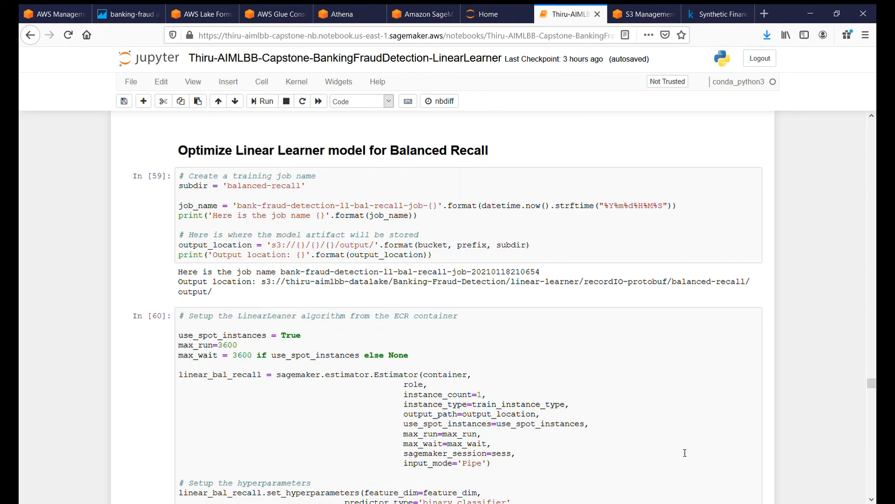
scroll(719, 466, "down", 6)
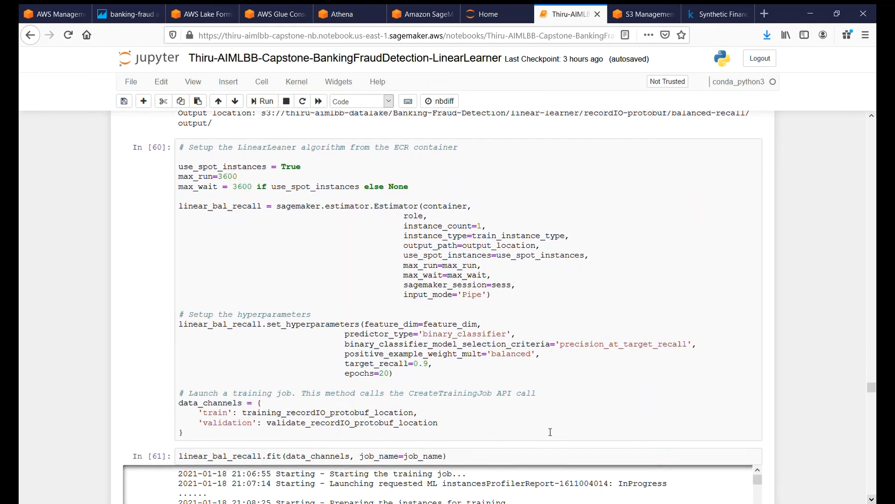
left_click_drag(346, 357, 539, 355)
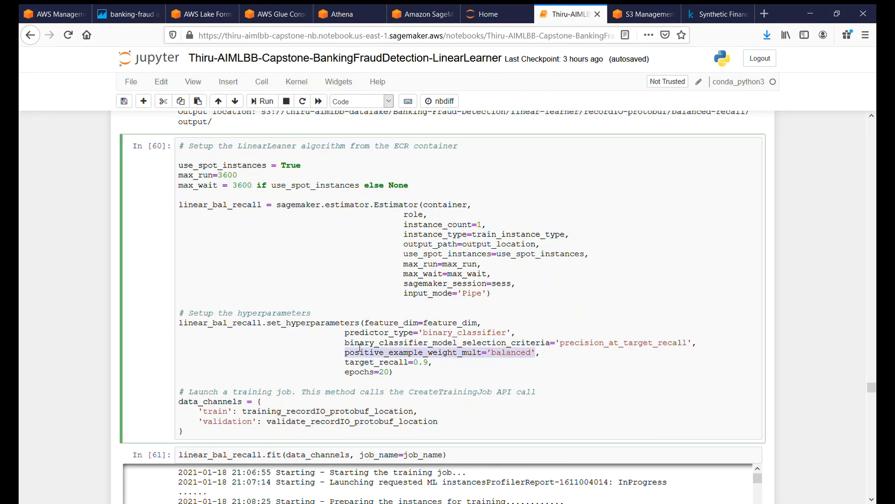
left_click(346, 350)
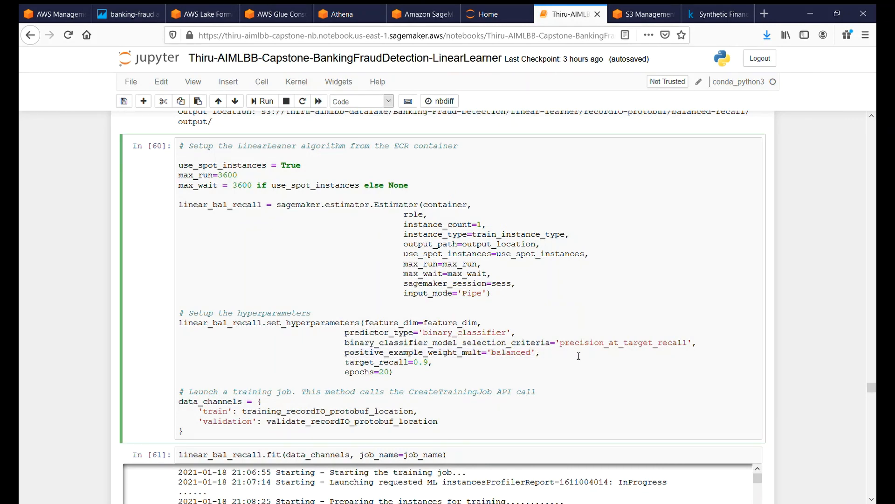
double_click(624, 345)
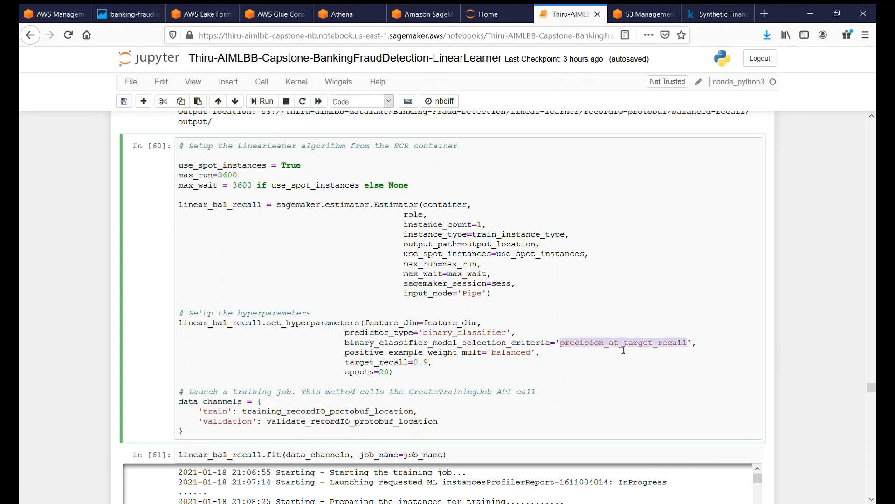
double_click(424, 370)
left_click(424, 370)
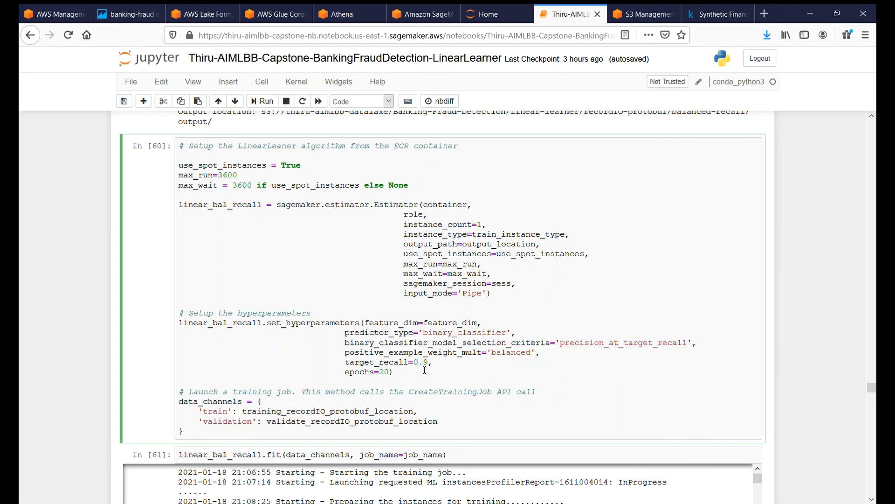
left_click_drag(871, 391, 873, 413)
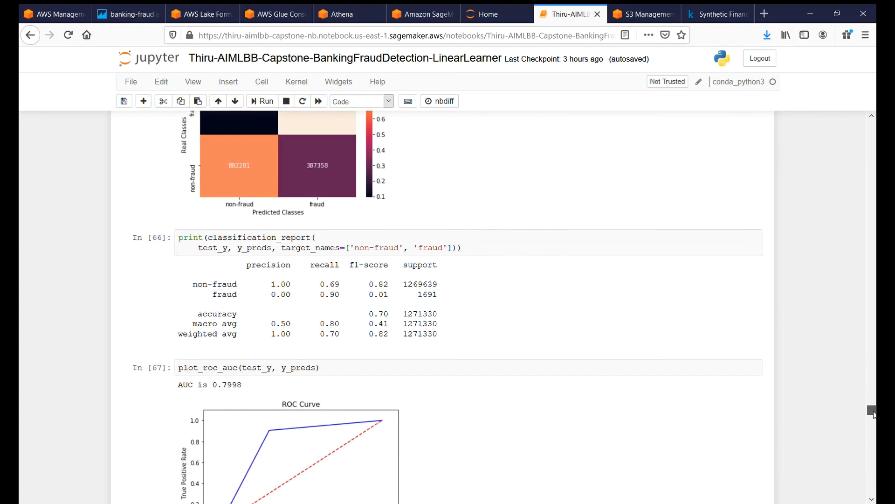
double_click(340, 297)
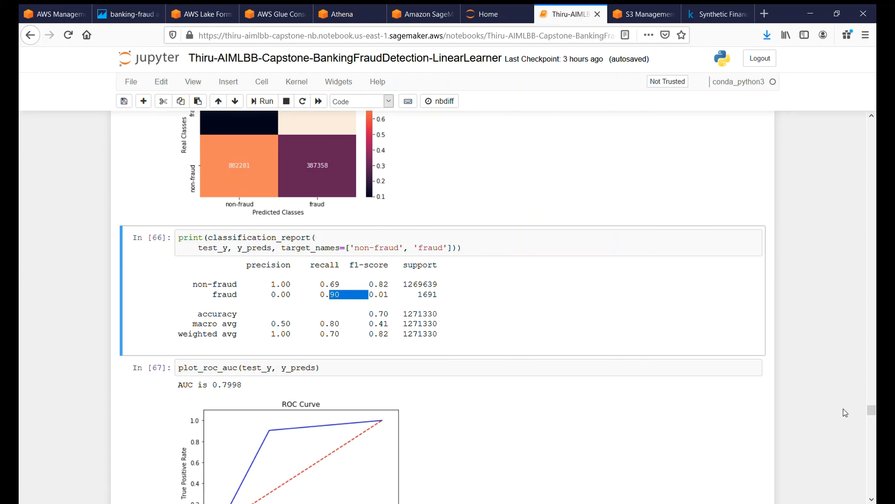
Step: Review the SMOTE section's resampling, scaling and recordIO protobuf upload cells, and continue to the endpoint cleanup cell at the notebook's end
left_click_drag(870, 414, 873, 432)
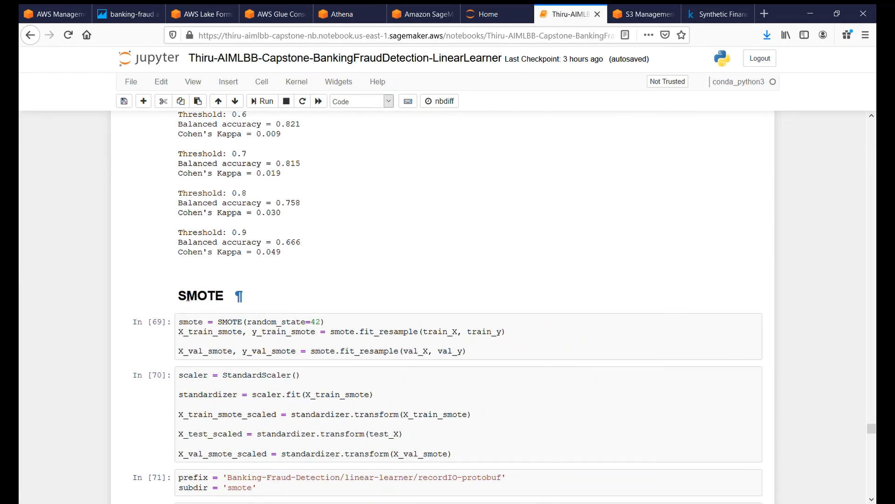
left_click_drag(871, 431, 872, 439)
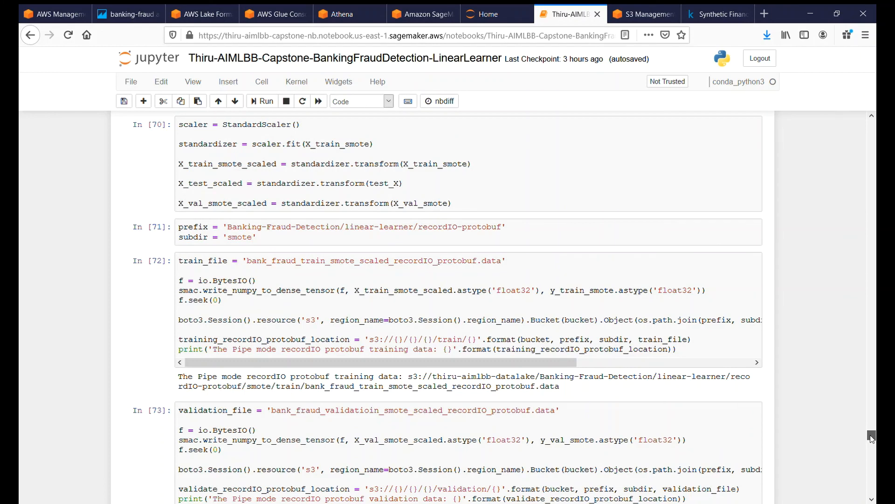
scroll(872, 437, "down", 1)
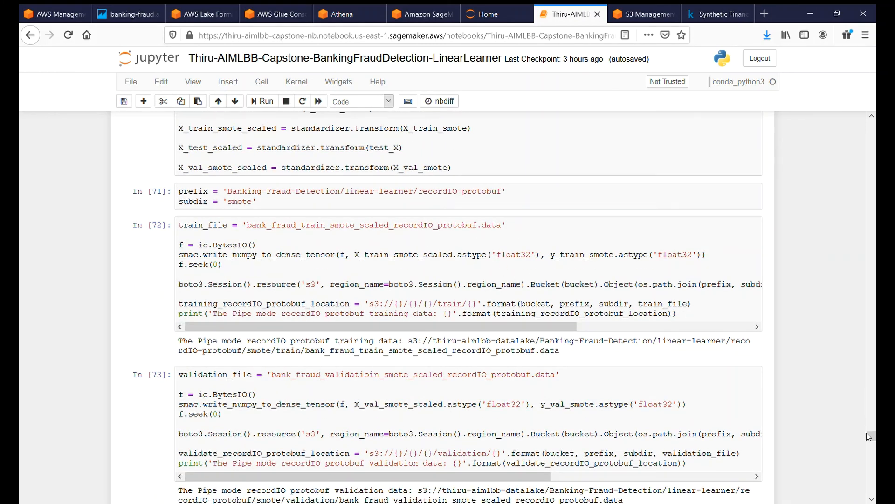
left_click_drag(869, 439, 867, 439)
left_click_drag(619, 434, 624, 434)
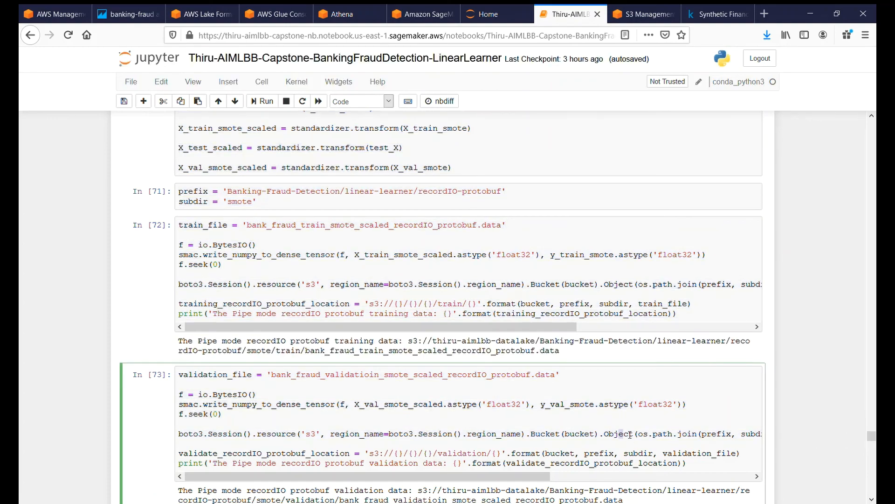
left_click_drag(870, 437, 875, 494)
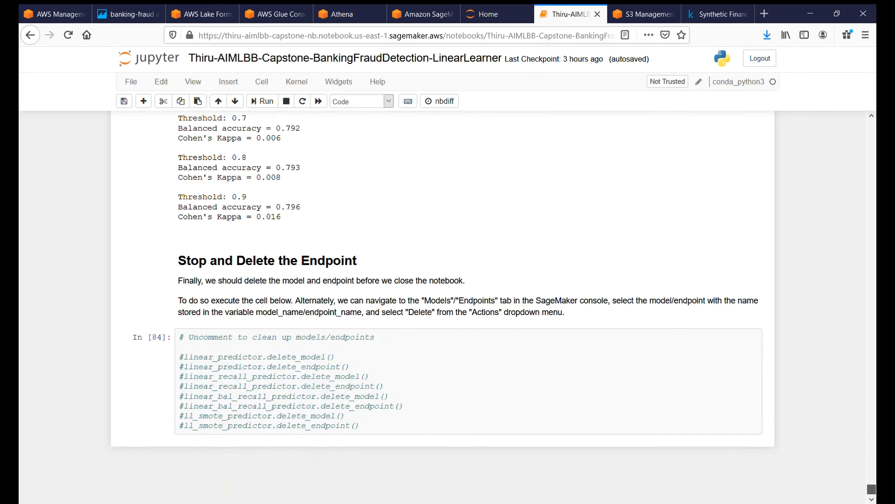